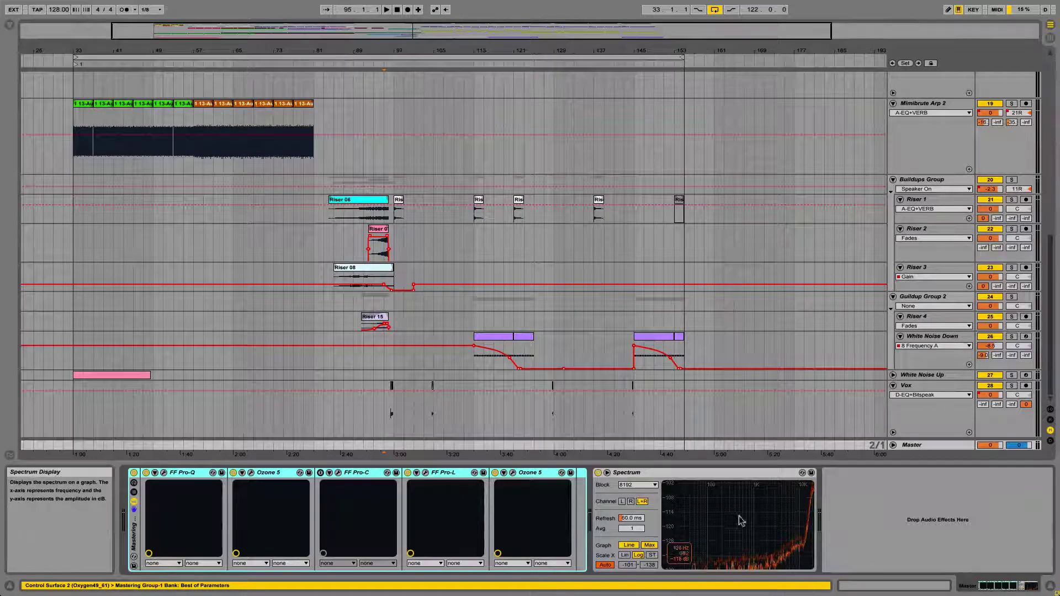
Step: Open the FF Pro-Q equalizer from the master's mastering chain
click(439, 473)
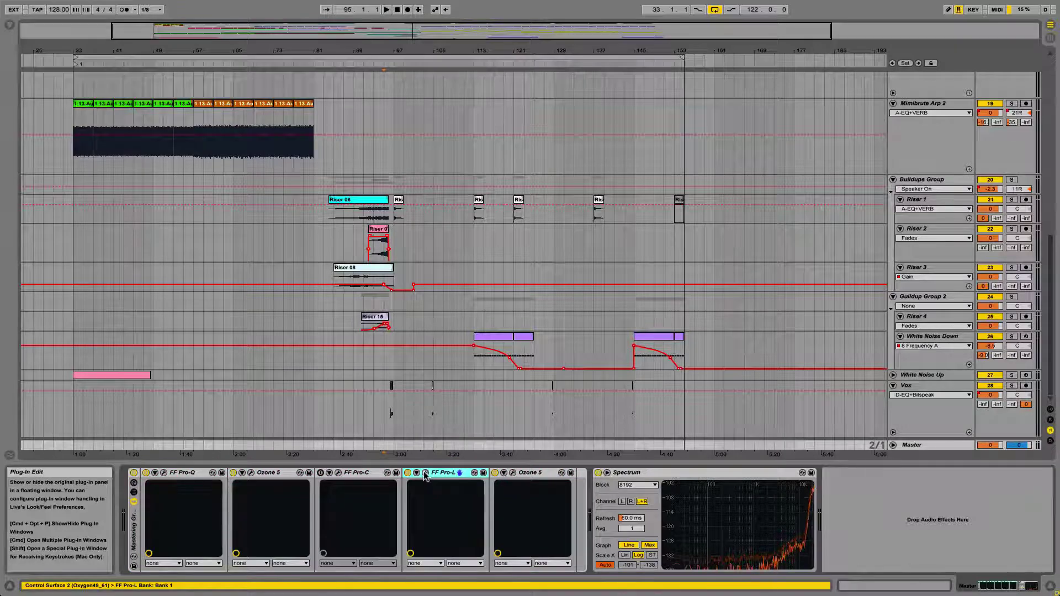
click(163, 473)
mouse_move(47, 133)
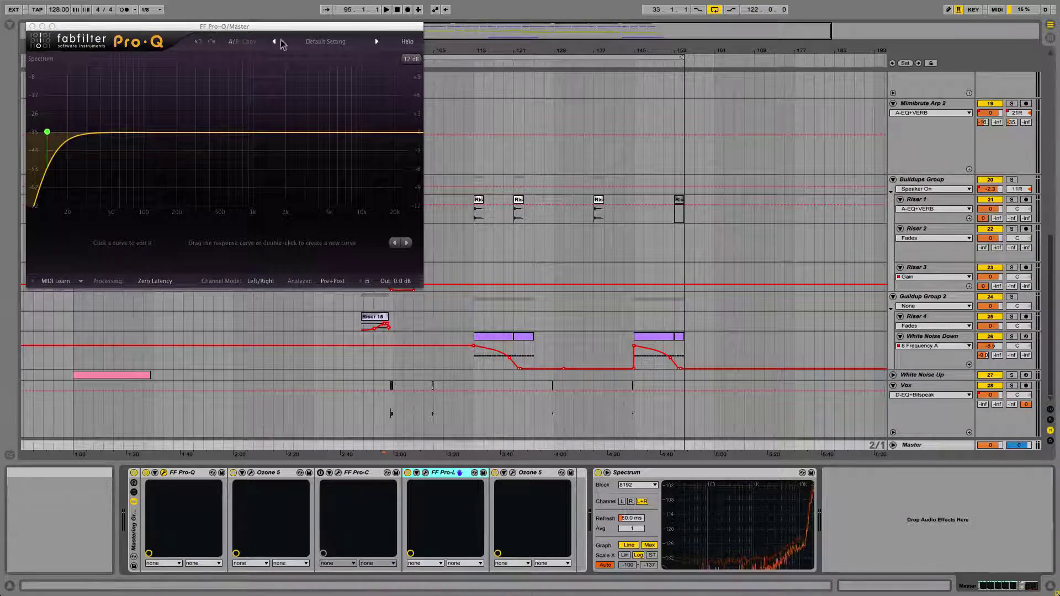
Step: Try a bell boost of about 6.7 dB near 2.2 kHz, with cuts of about 9.2 dB near 436 Hz and 6 dB near 3.3 kHz
drag(262, 135, 291, 89)
drag(208, 132, 214, 189)
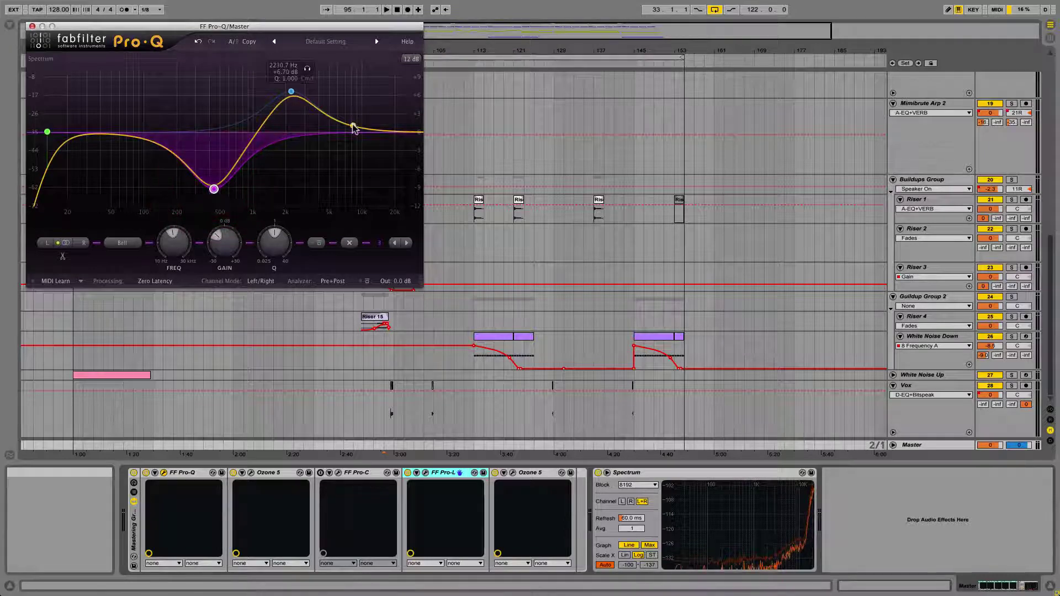
drag(354, 128, 309, 169)
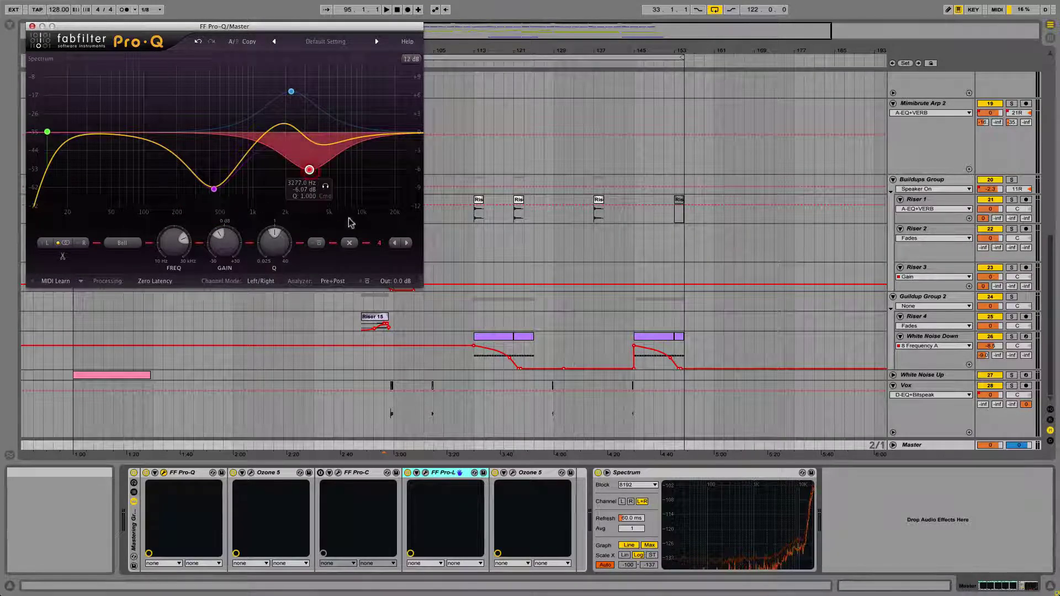
Step: Delete the three bell bands, keeping only the low cut in Pro-Q
click(351, 246)
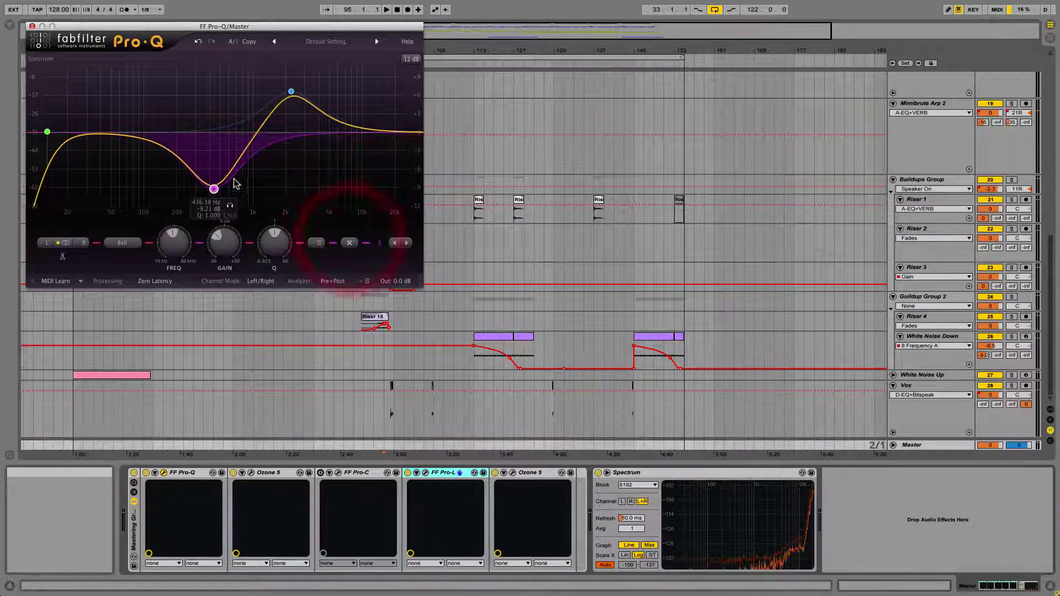
click(350, 247)
click(350, 246)
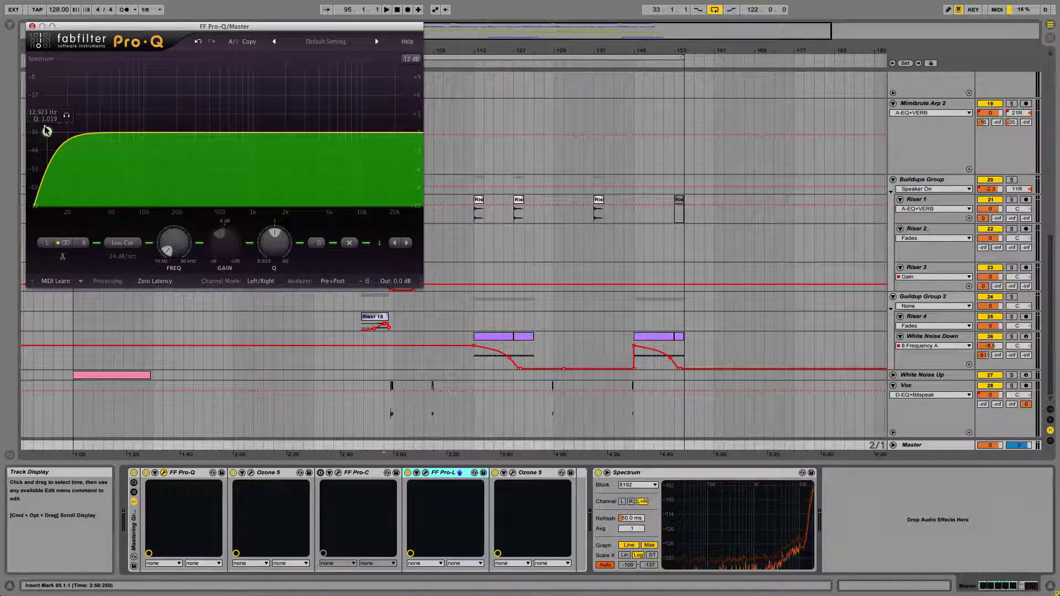
Step: Play the Minibrute Arp 2 clip at bar 57 and watch the low end in Pro-Q's spectrum
drag(139, 25, 534, 46)
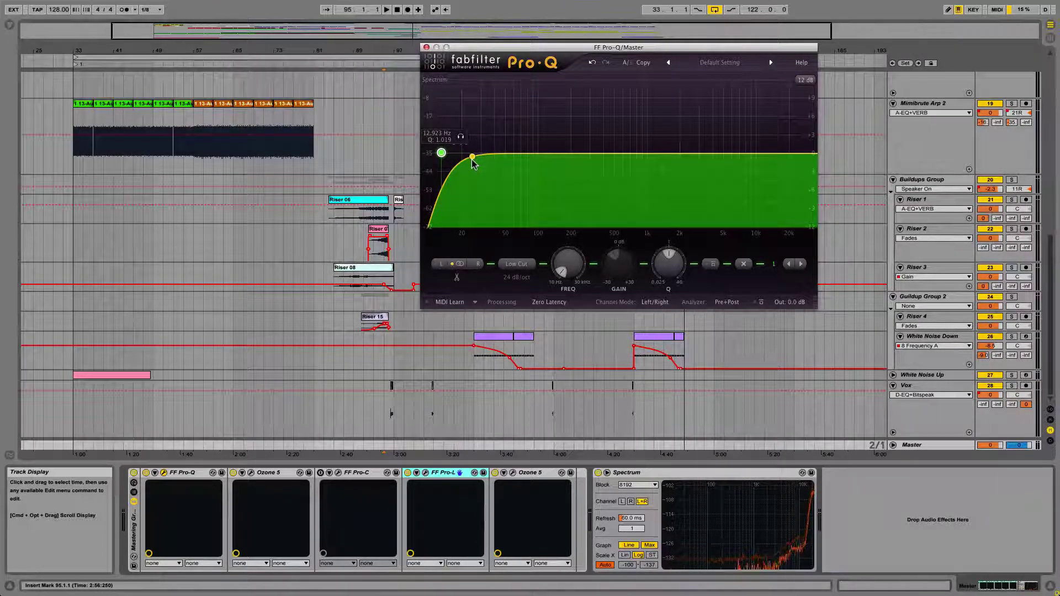
click(203, 104)
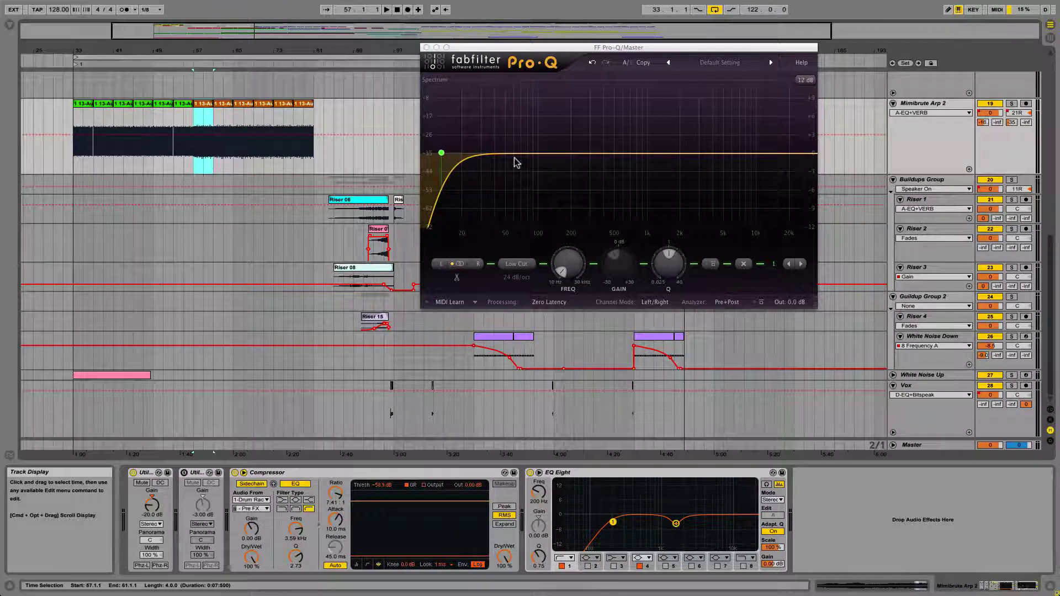
key(space)
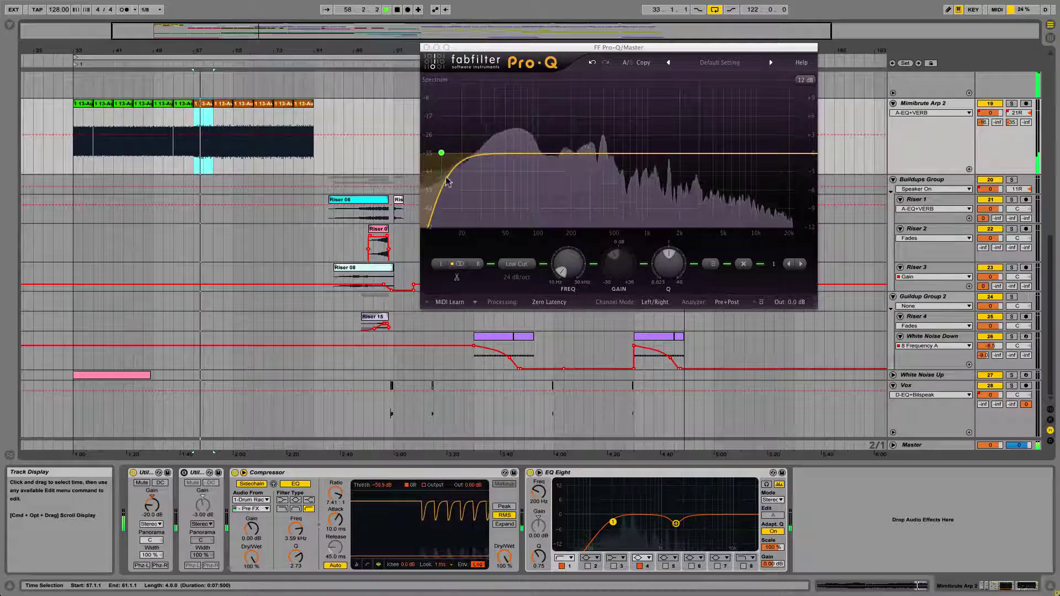
Step: Play the Bell Keys clip at bar 129 briefly to check its spectrum in Pro-Q, and stop playback
drag(461, 50, 653, 71)
scroll(563, 189, up, 5)
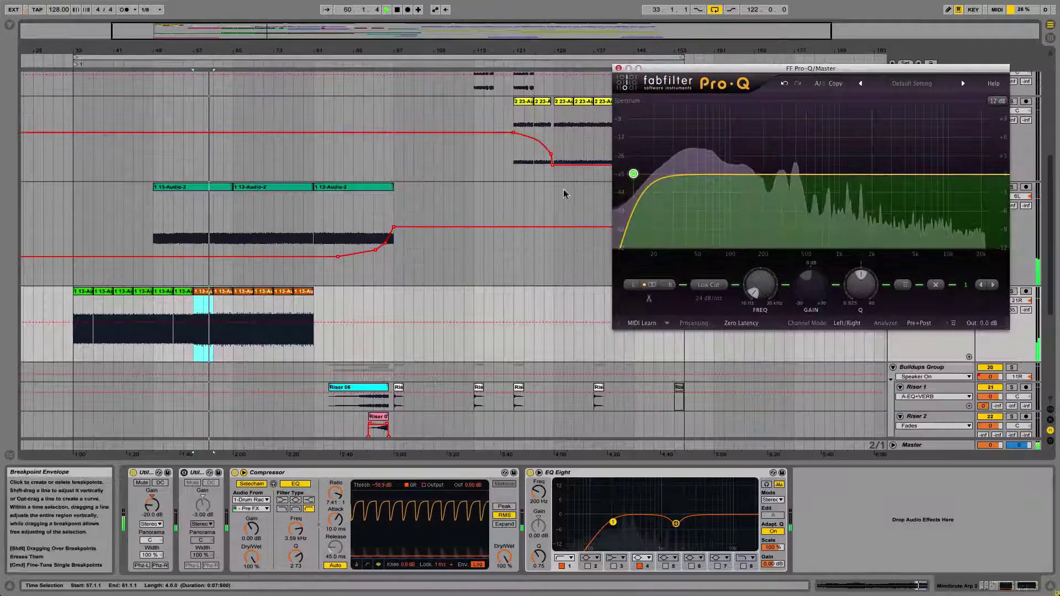
click(564, 103)
key(space)
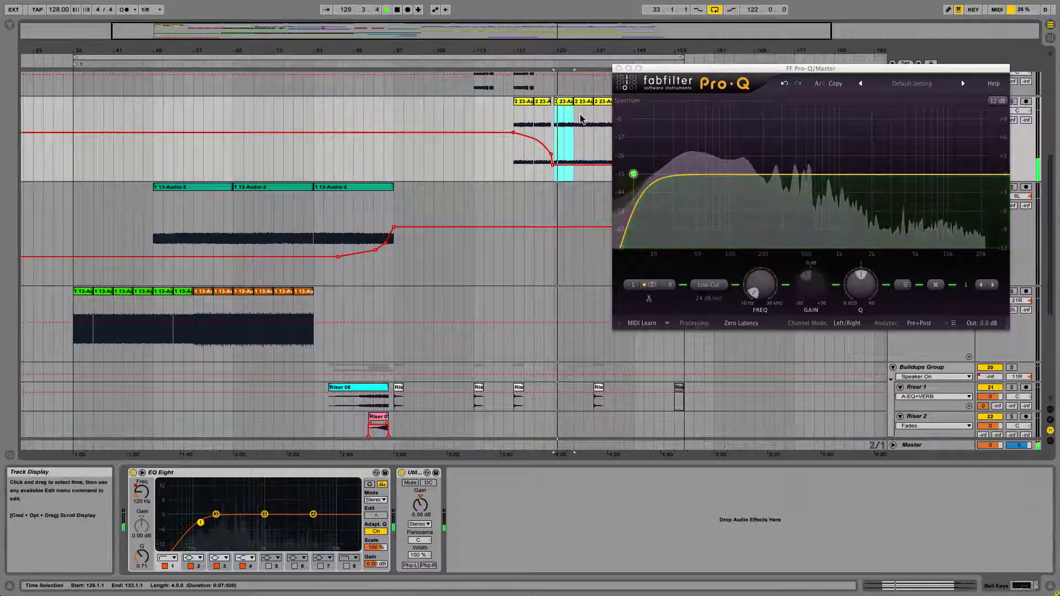
key(space)
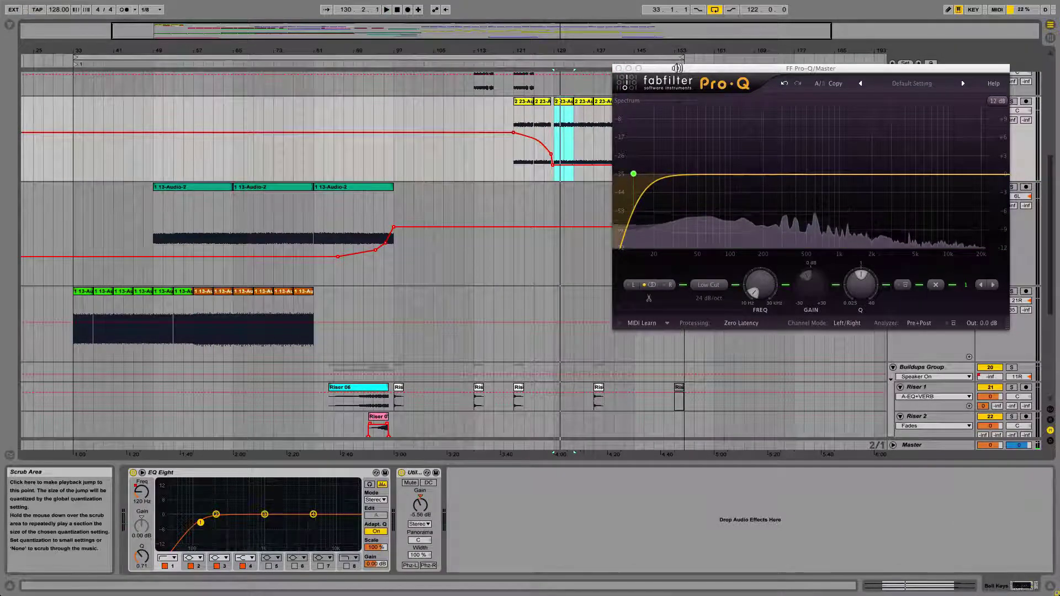
Step: Display the Master track's devices again and close Pro-Q
drag(670, 68, 563, 74)
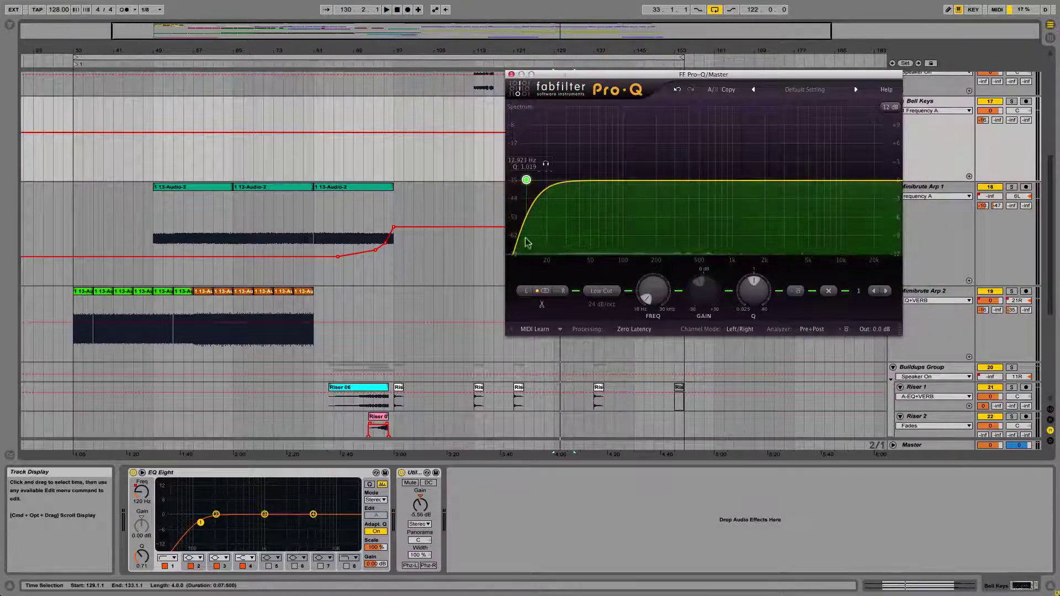
click(944, 444)
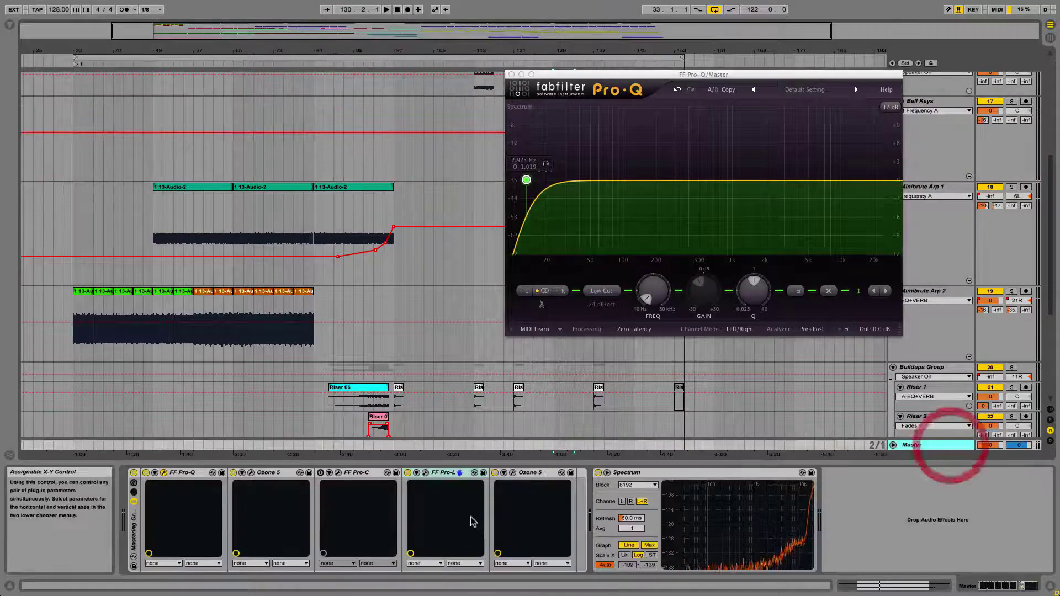
click(511, 74)
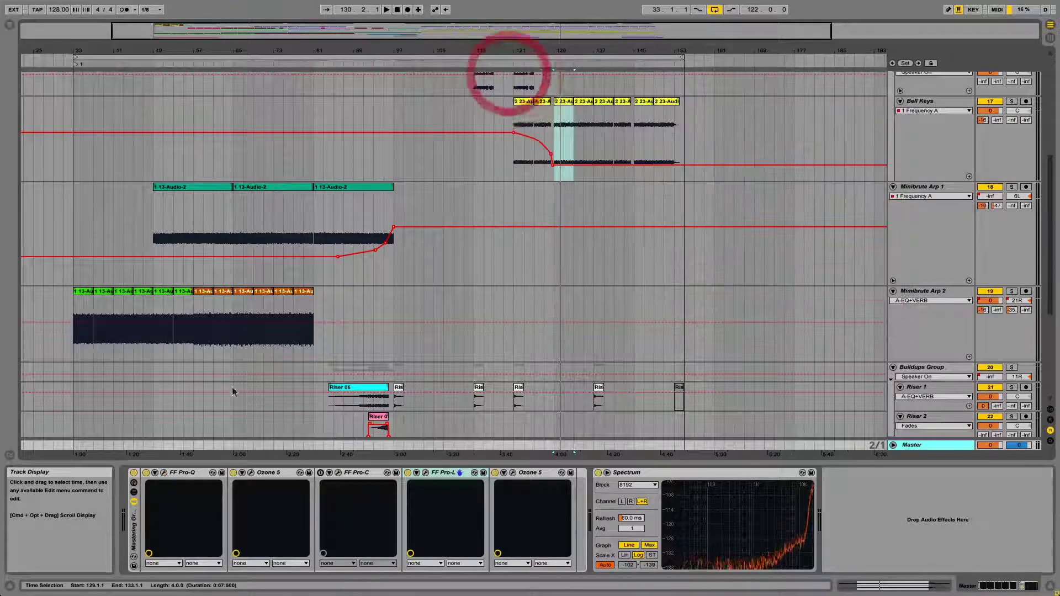
Step: Open the first Ozone 5 on the master, show its Stereo Imaging module and solo Band 1
click(251, 477)
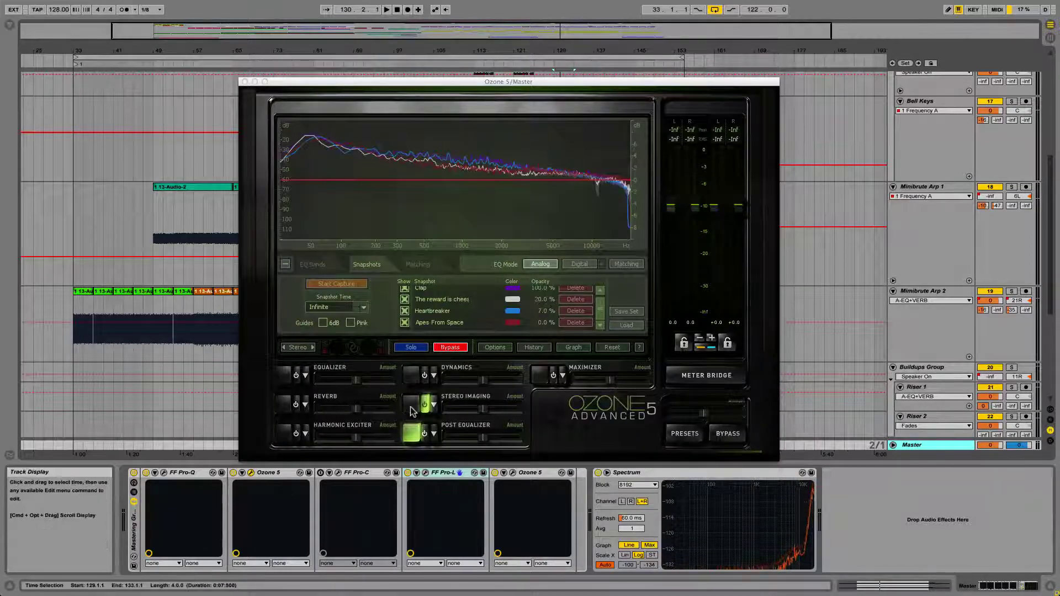
click(411, 405)
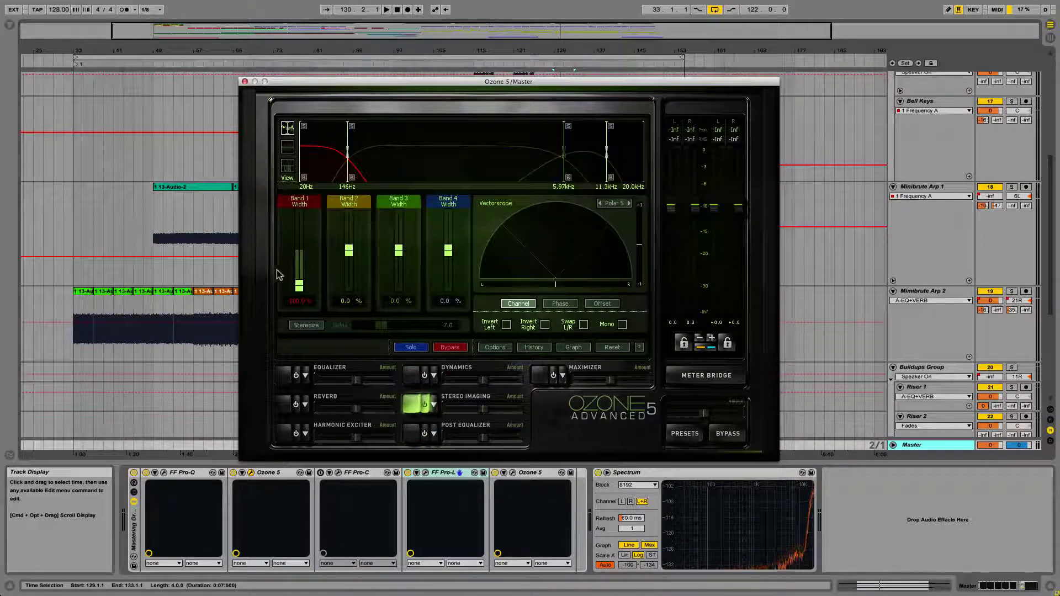
click(304, 126)
Step: Move Ozone clear of the arrangement and play the drum rack section from bar 49 through the soloed low band
scroll(202, 269, up, 3)
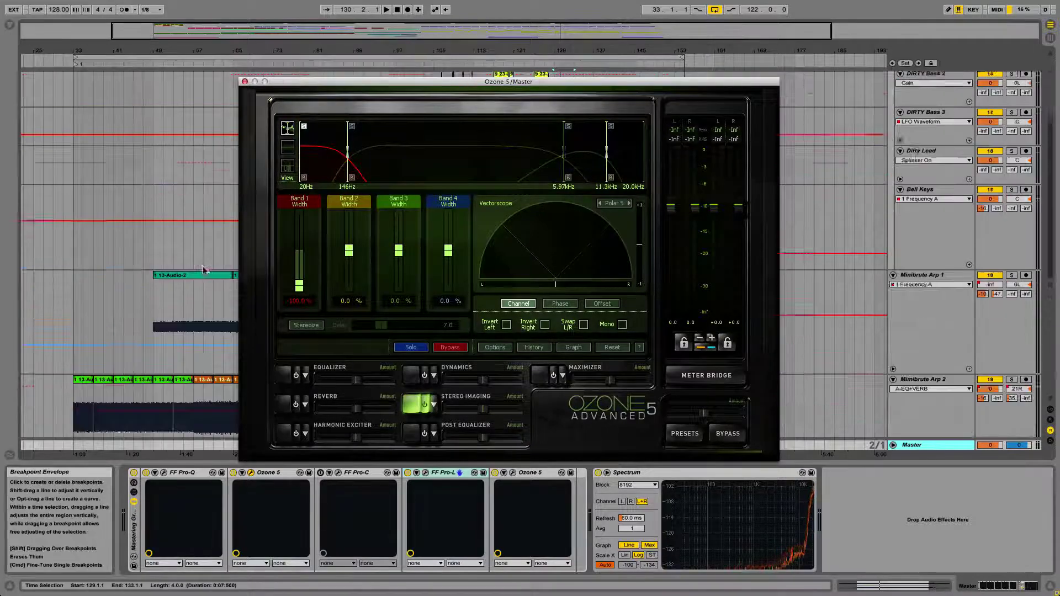
scroll(203, 270, up, 5)
drag(291, 84, 415, 66)
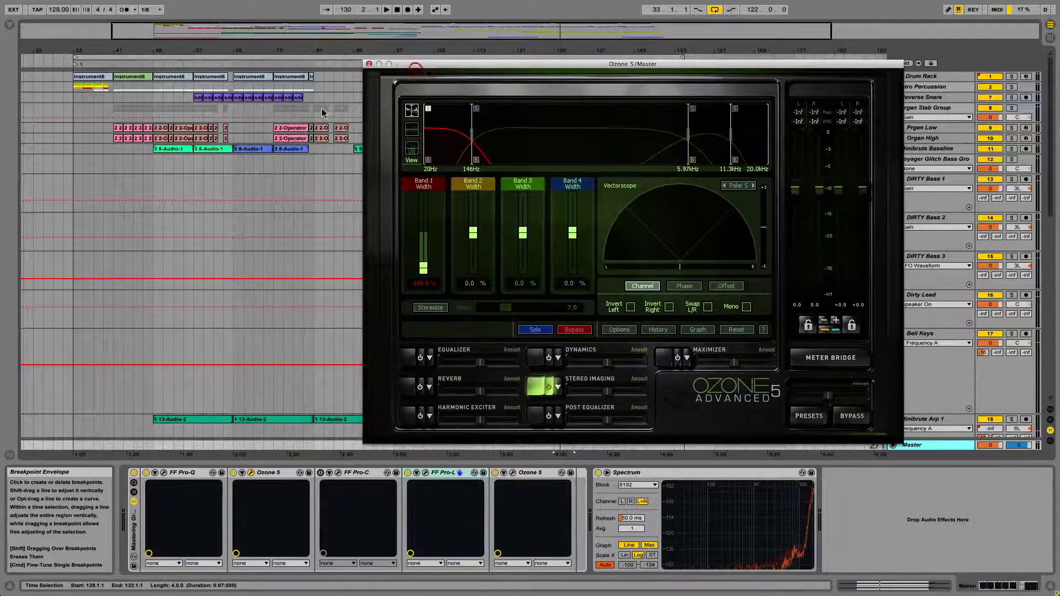
click(179, 80)
key(space)
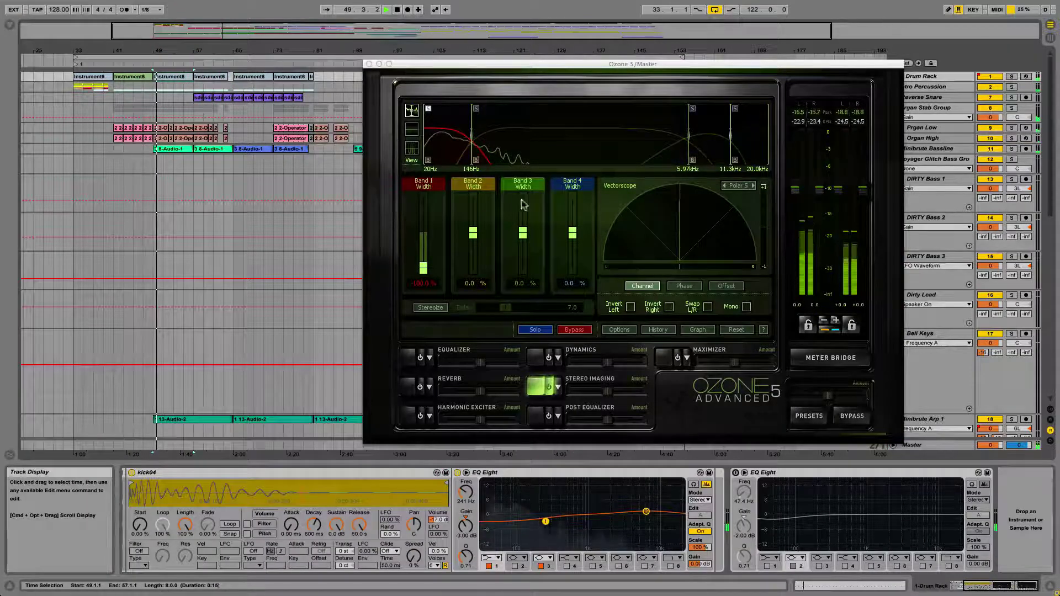
Step: Audition Band 1's width near 0% and return it to -100%, and move the crossover between Bands 1 and 2 to about 144 Hz
drag(423, 269, 422, 236)
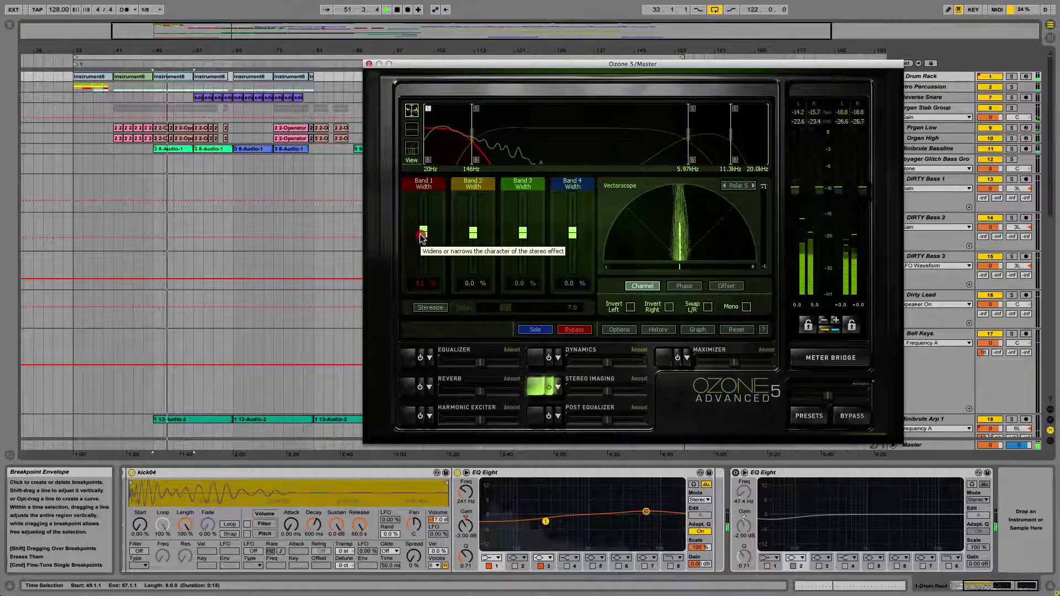
drag(422, 237, 418, 291)
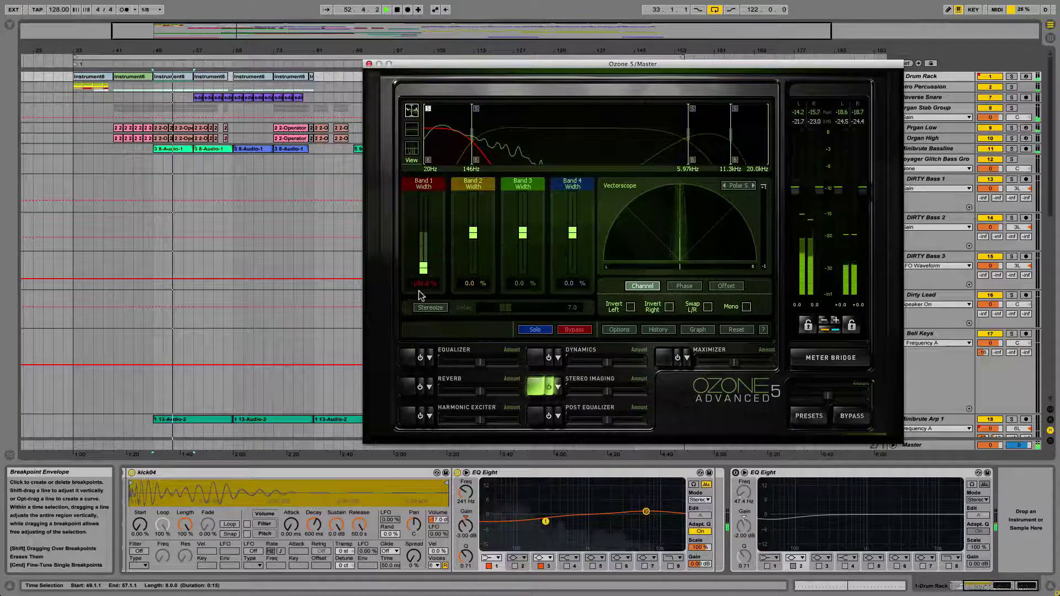
key(space)
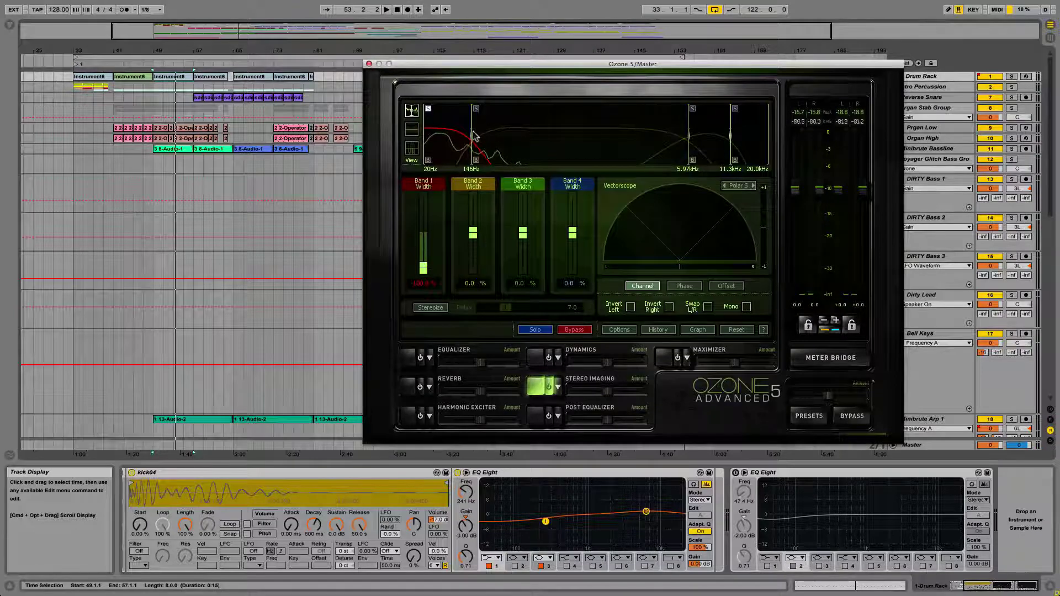
drag(473, 133, 470, 133)
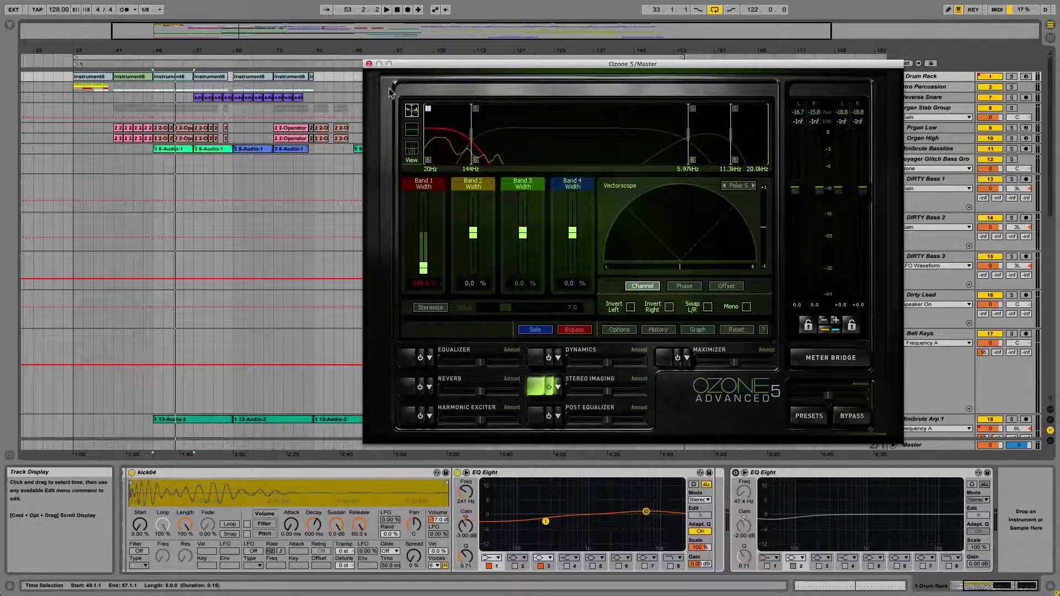
Step: Close Ozone and open the FF Pro-L limiter from the Master track
click(367, 64)
click(938, 444)
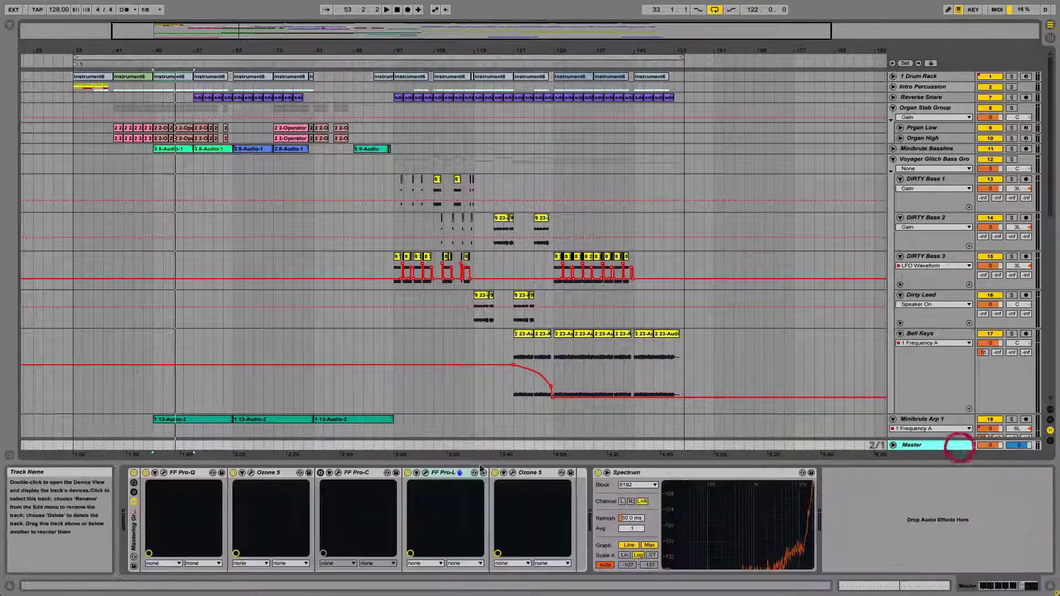
click(425, 473)
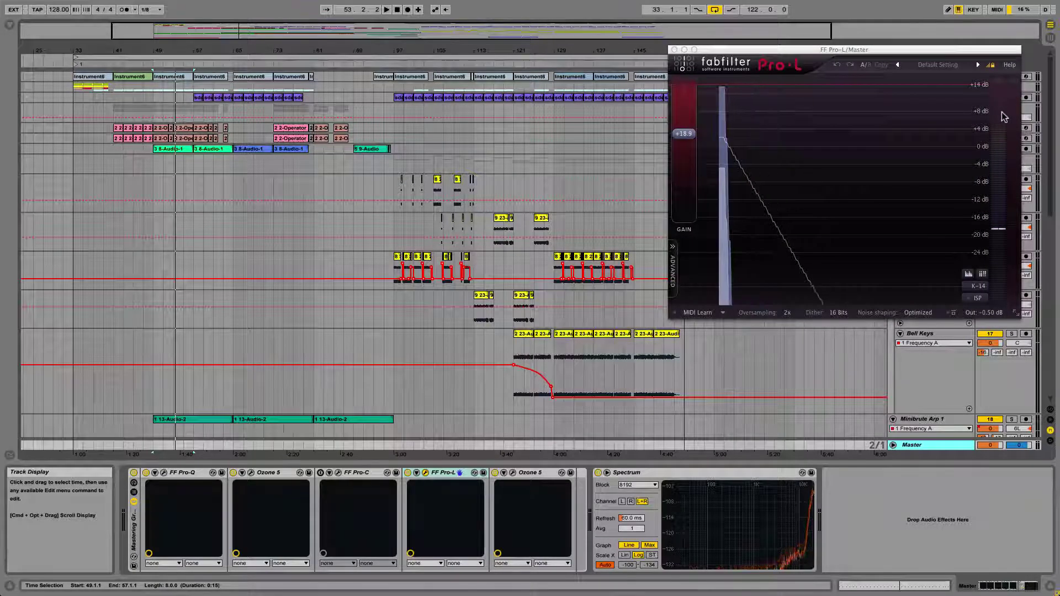
Step: Play the drum rack section from bar 129 to check the limiting in Pro-L
click(444, 76)
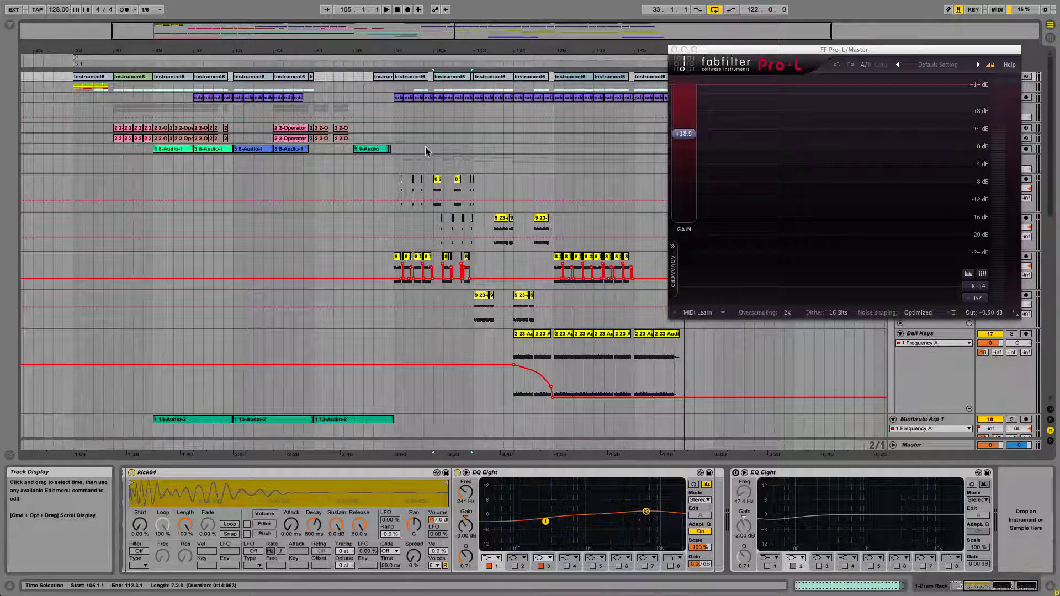
scroll(529, 152, down, 3)
scroll(528, 152, up, 3)
click(573, 80)
key(space)
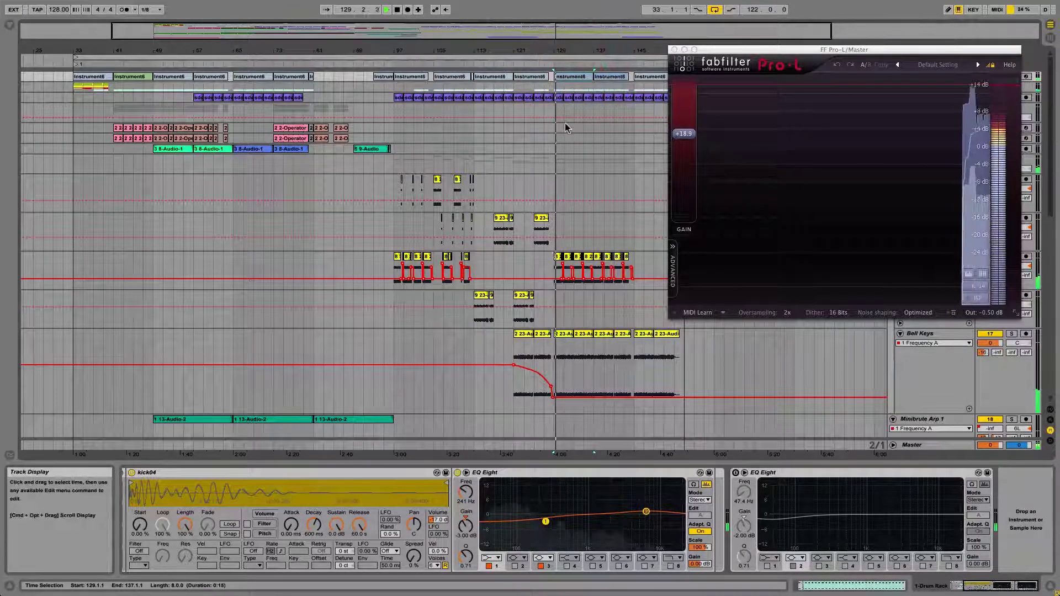
Step: Turn off the Band 1 solo in the master's first Ozone 5 and close the plug-in
click(635, 445)
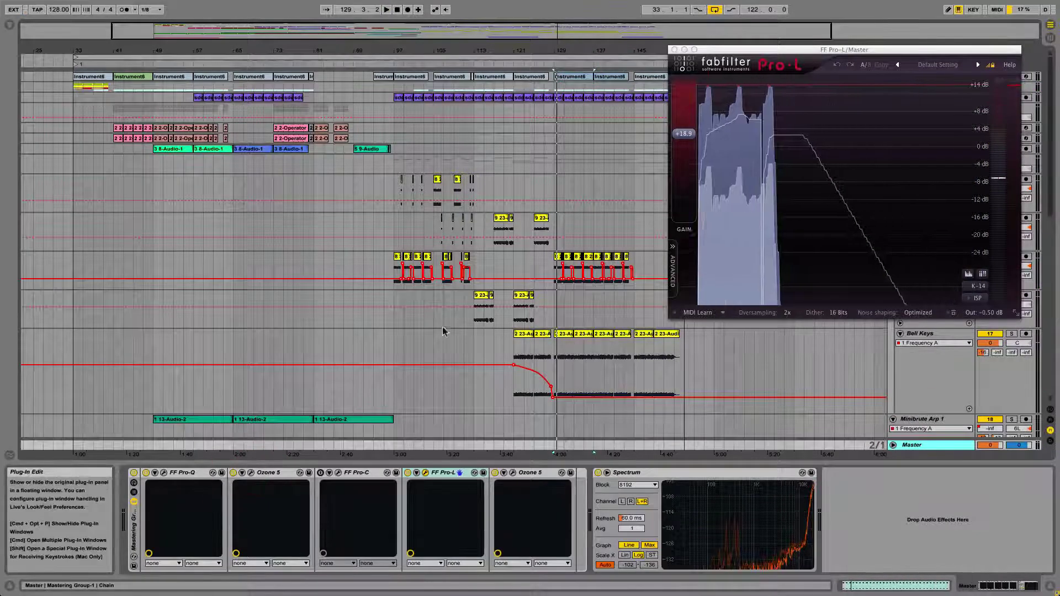
click(250, 472)
click(434, 100)
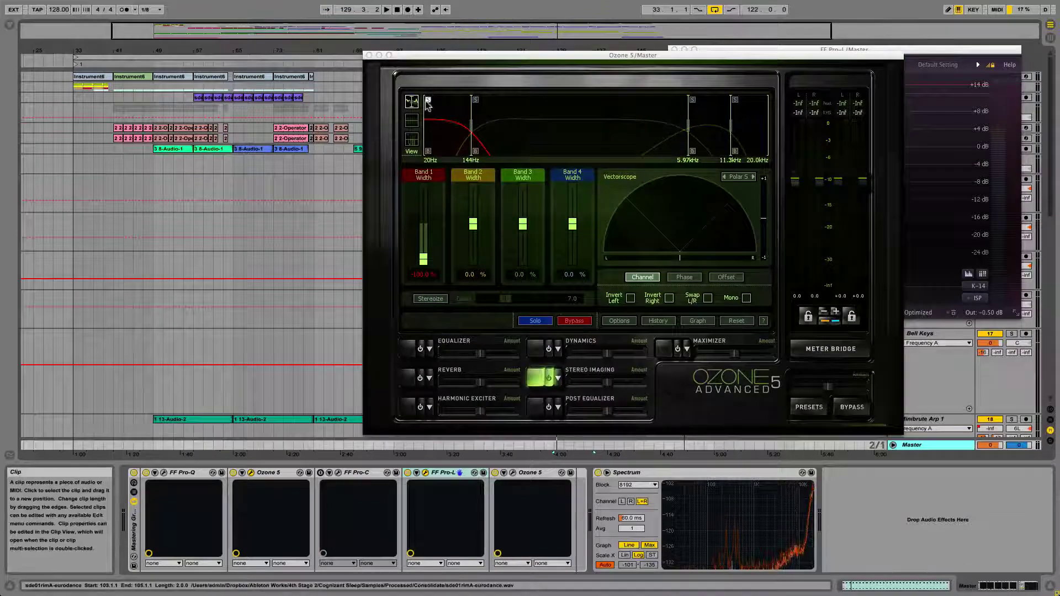
click(369, 55)
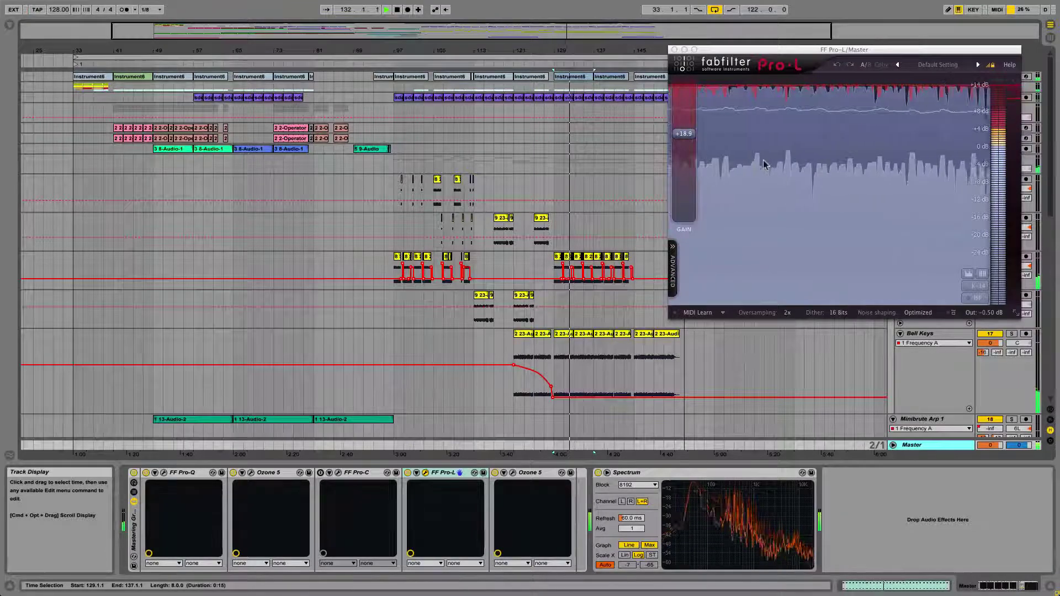
Step: Compare Pro-L's limiting on the sections at bars 65 and 105, stop playback and return to the Master track's devices
click(243, 78)
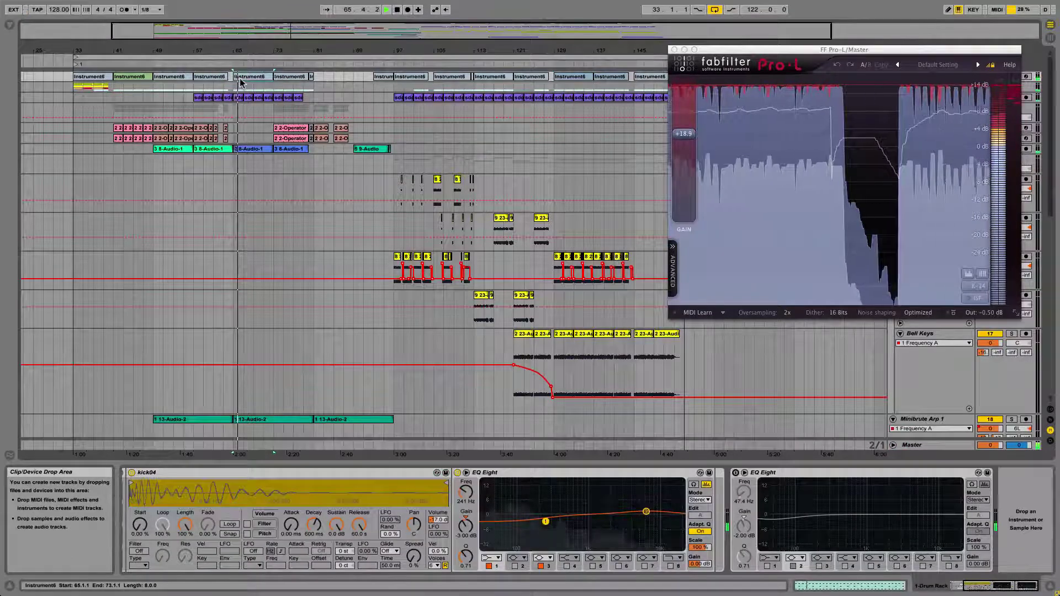
click(450, 78)
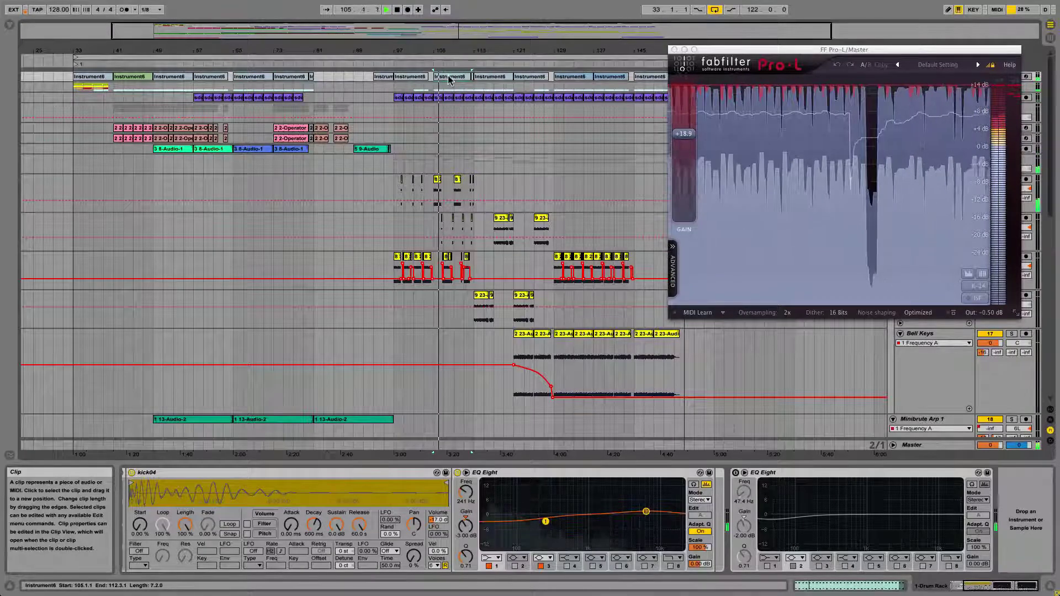
click(175, 78)
key(space)
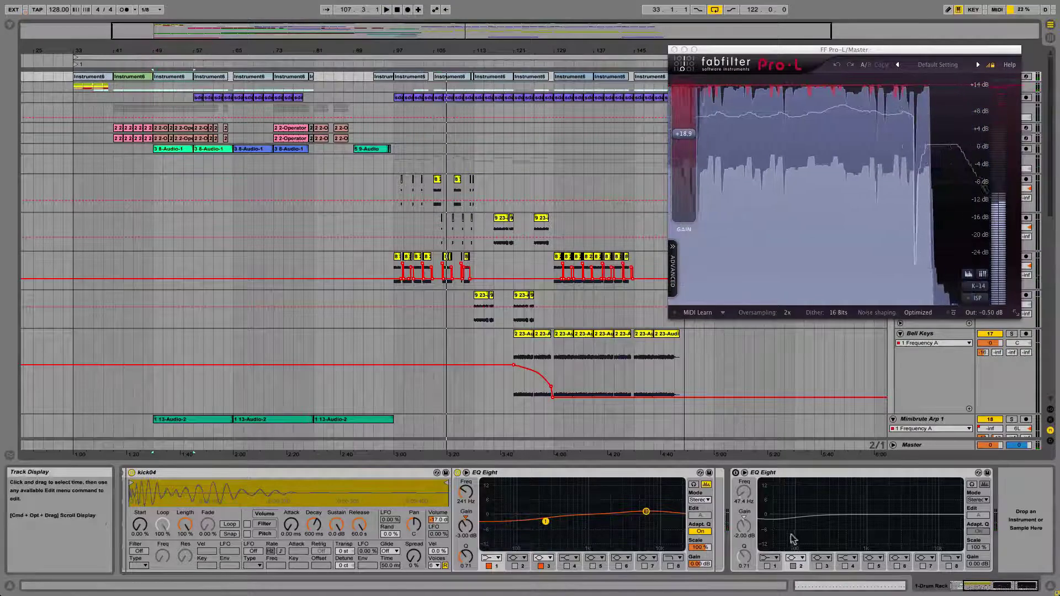
click(914, 448)
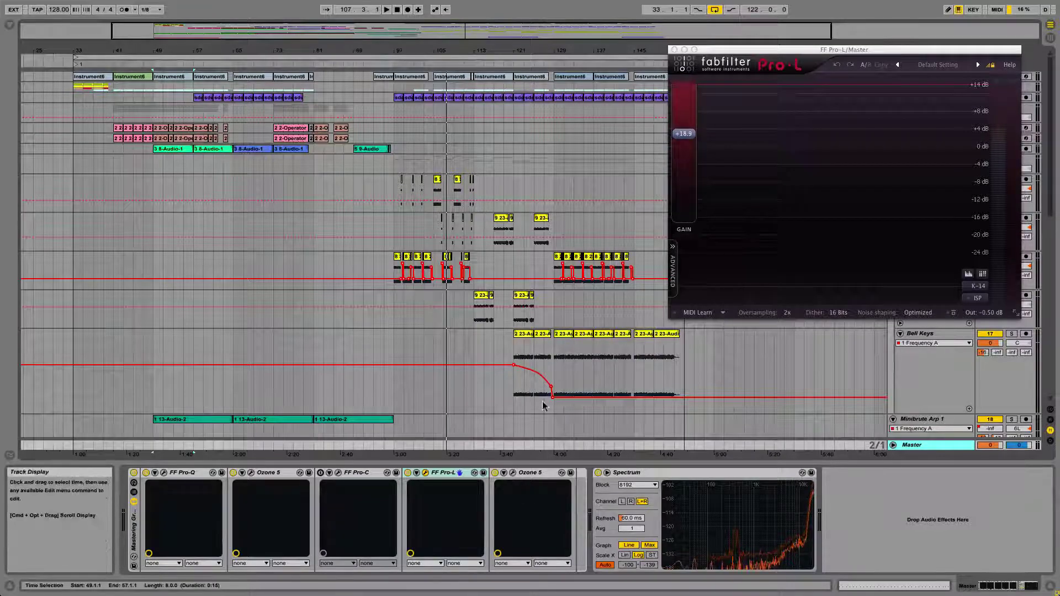
Step: Open the last Ozone 5 in the Master track's chain and briefly play from bar 49 to view its stereo imaging
click(512, 472)
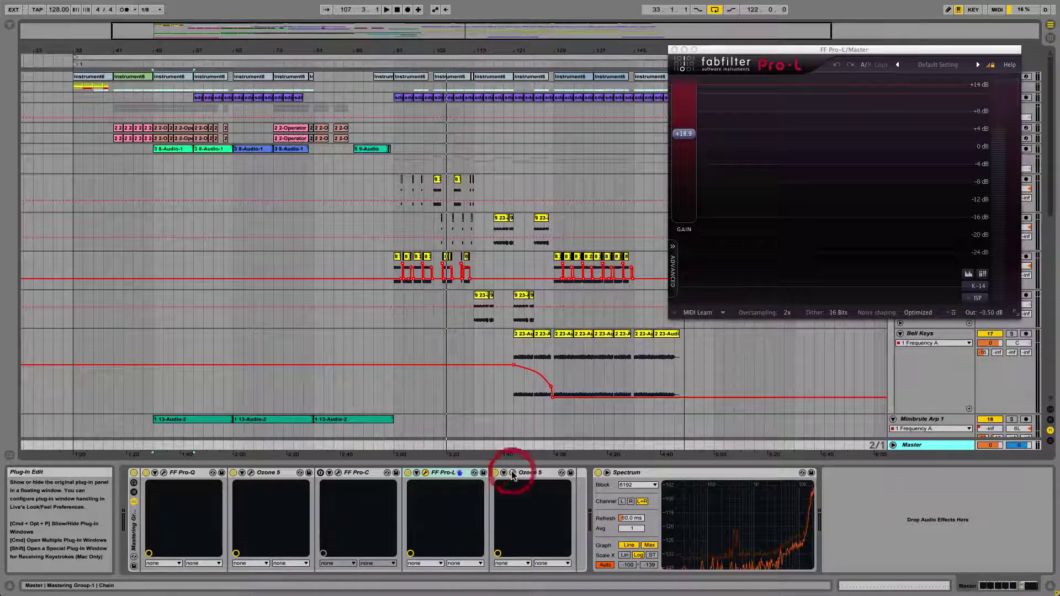
drag(730, 48, 618, 42)
click(667, 40)
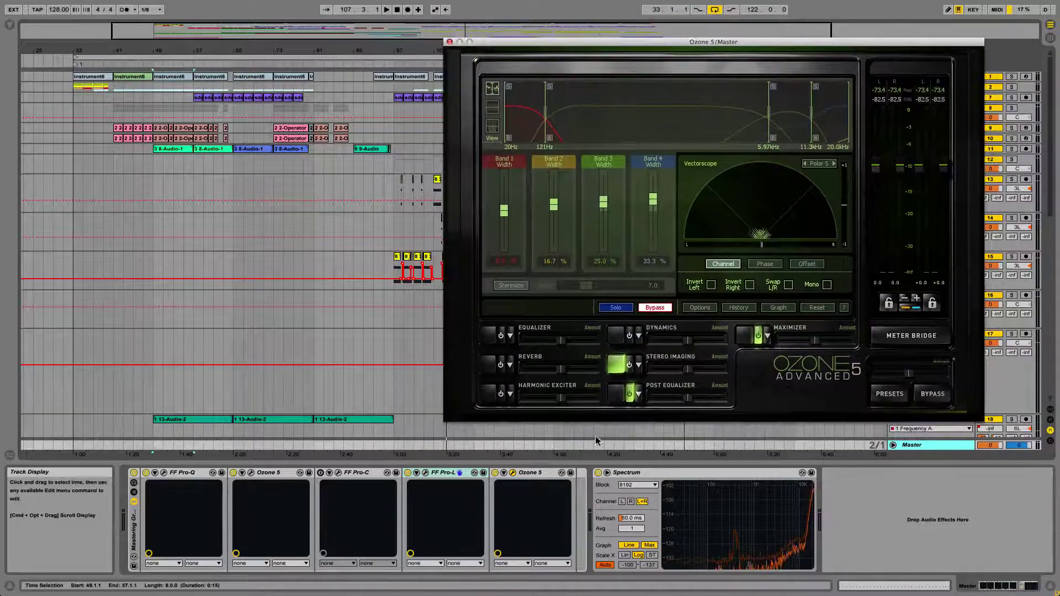
click(605, 401)
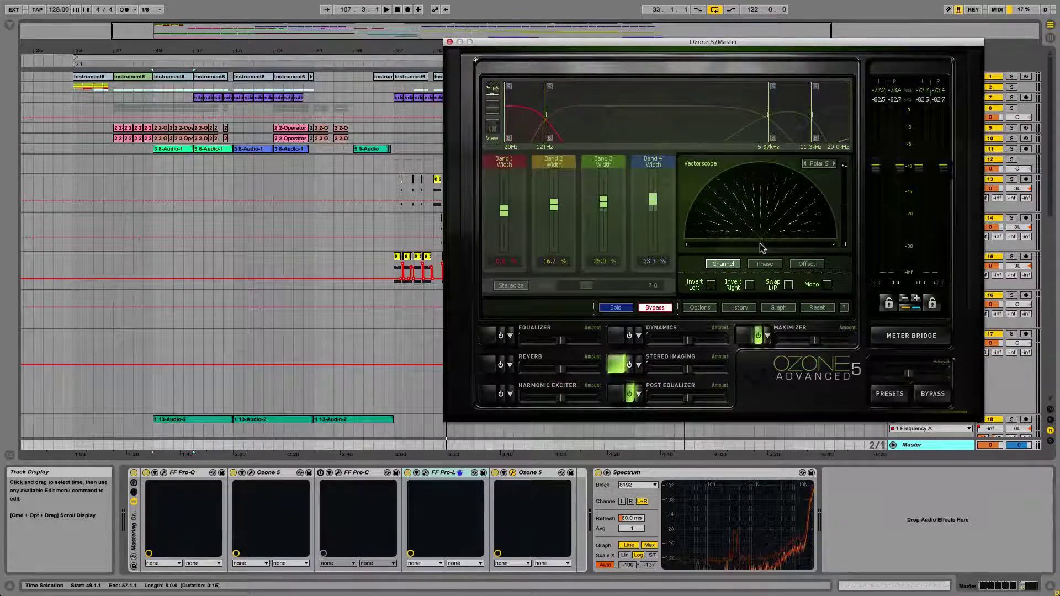
key(space)
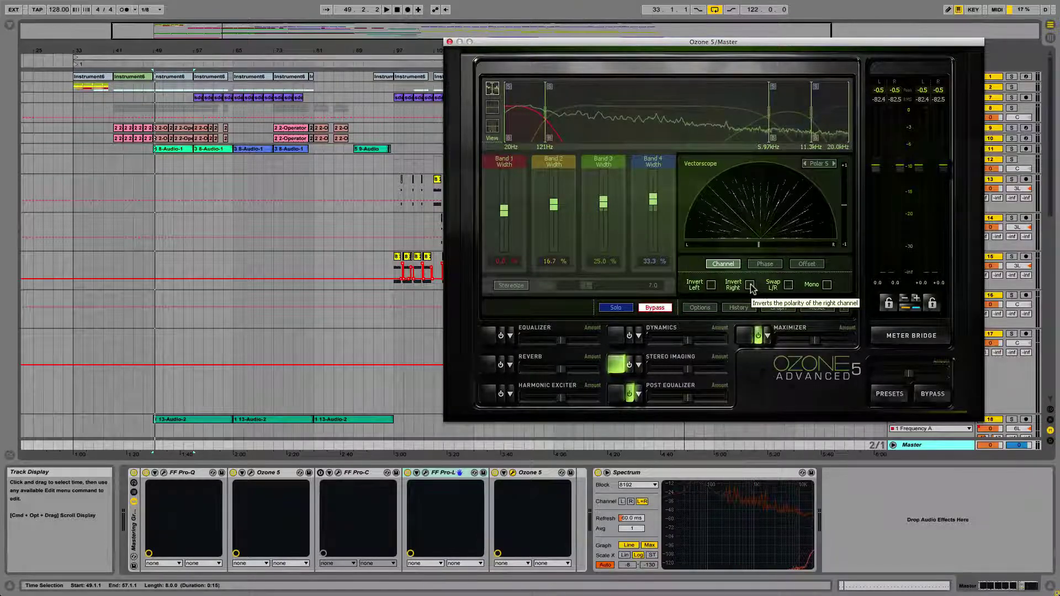
Step: Review Ozone 5's Maximizer settings and the Post Equalizer's list of reference track snapshots
click(742, 336)
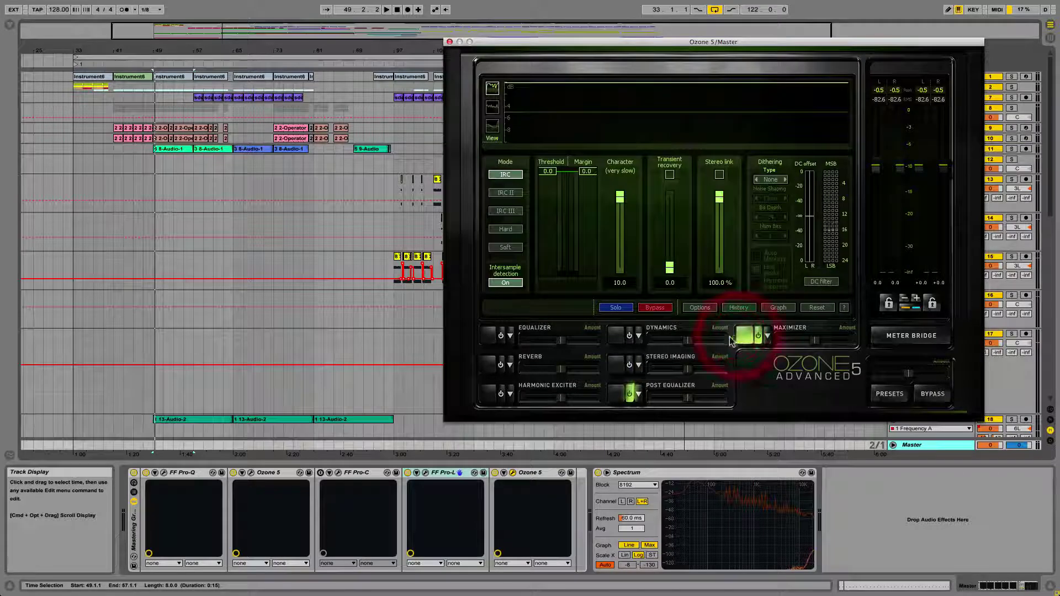
click(615, 393)
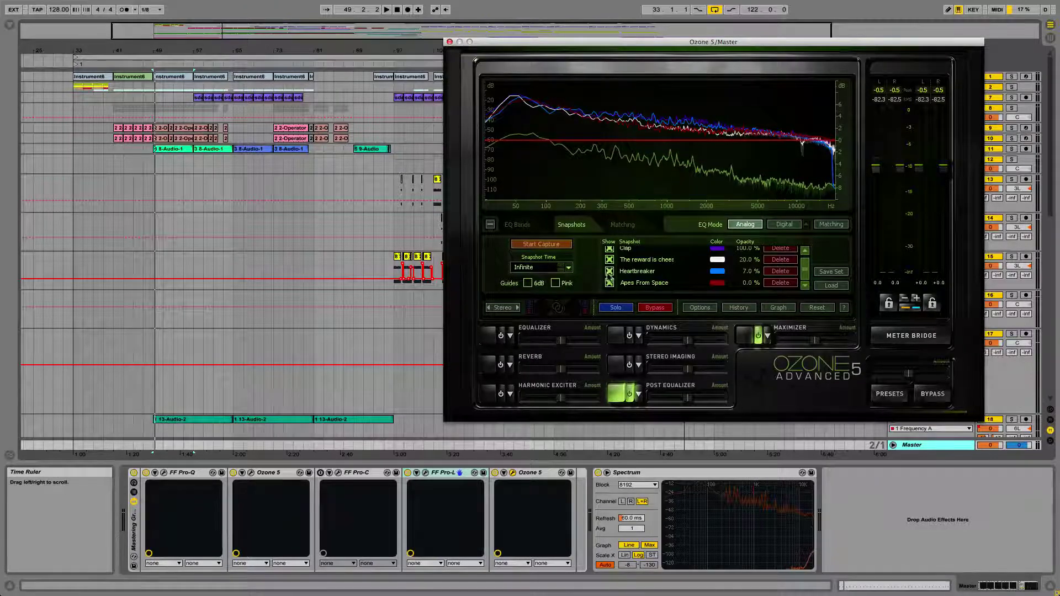
scroll(633, 268, down, 1)
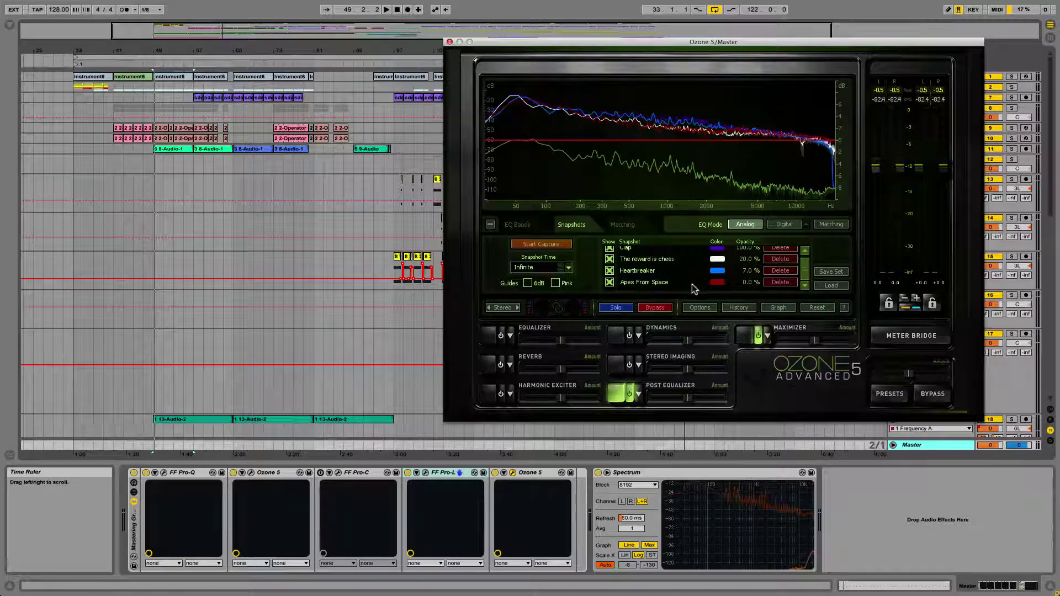
scroll(615, 270, up, 1)
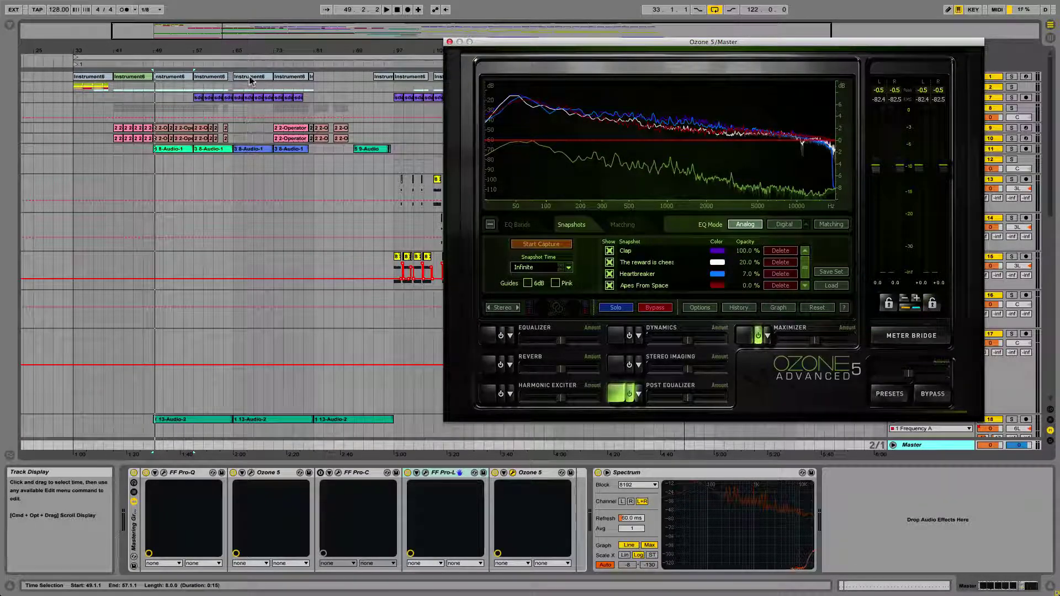
Step: Play the sections at bars 65 and 57 to compare their spectrum with the reference snapshots in the Post Equalizer
click(293, 140)
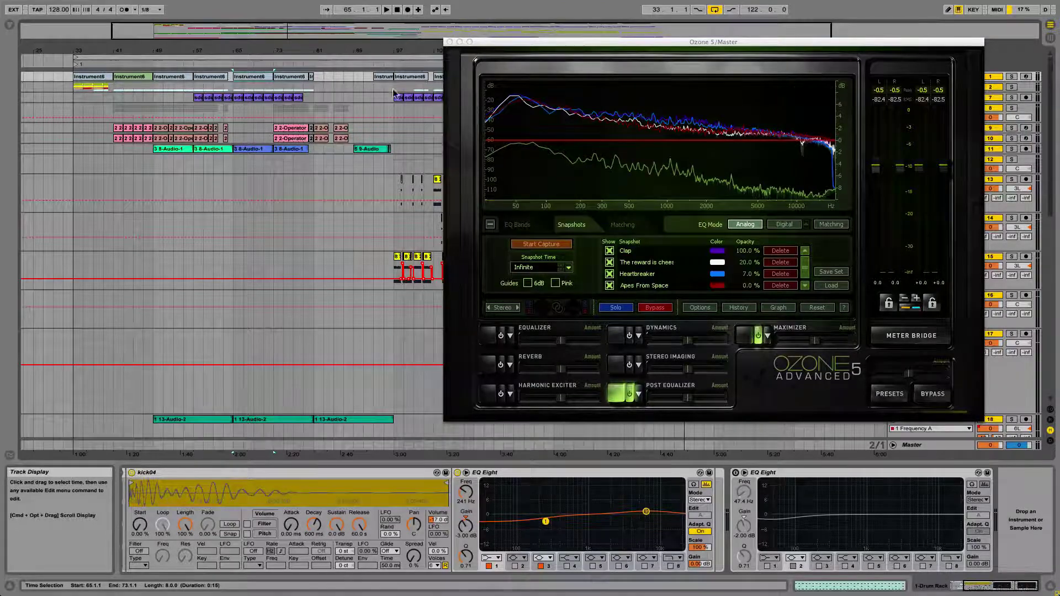
key(space)
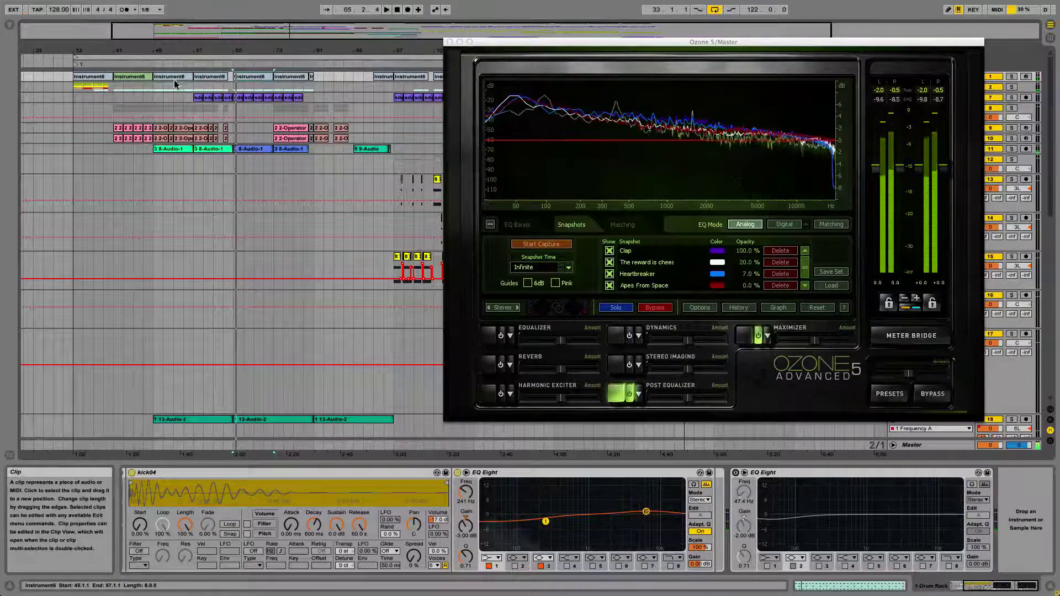
key(space)
click(215, 76)
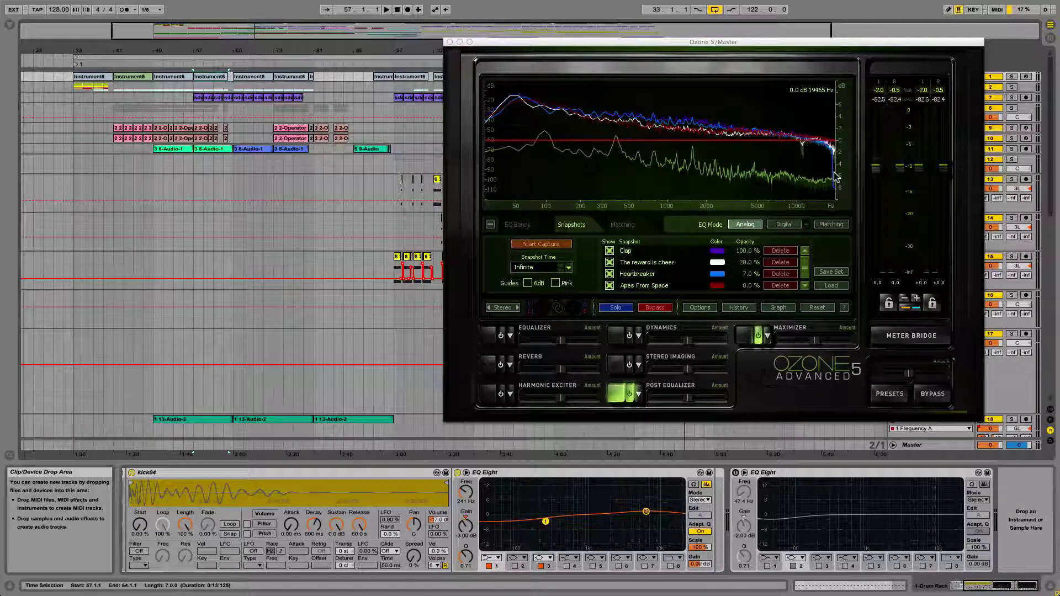
key(space)
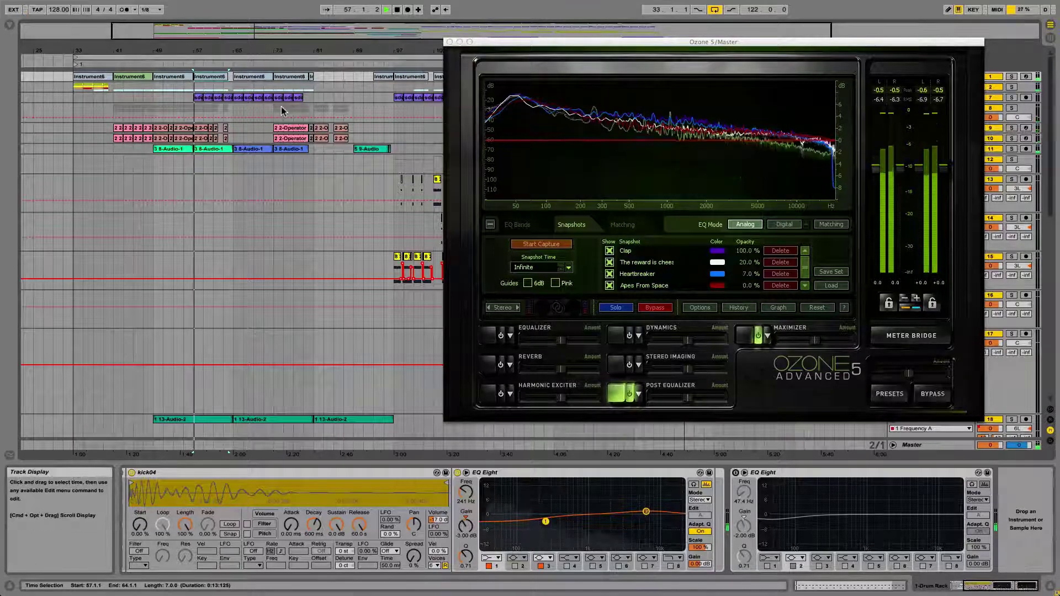
click(441, 101)
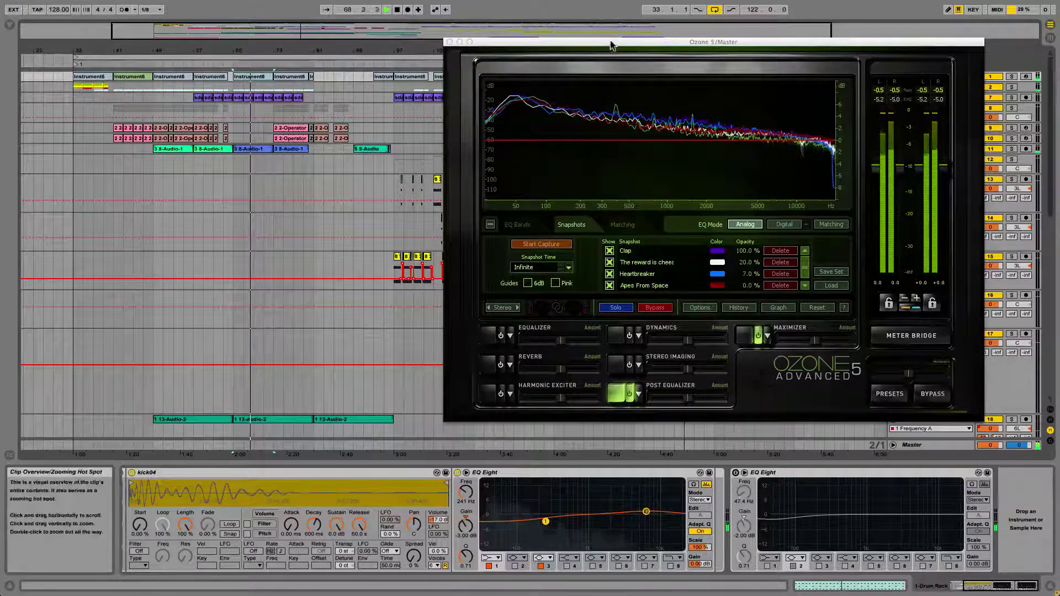
Step: Compare the sections at bars 97 and 129 with the reference snapshots, stop playback and close Ozone 5
drag(607, 42, 416, 150)
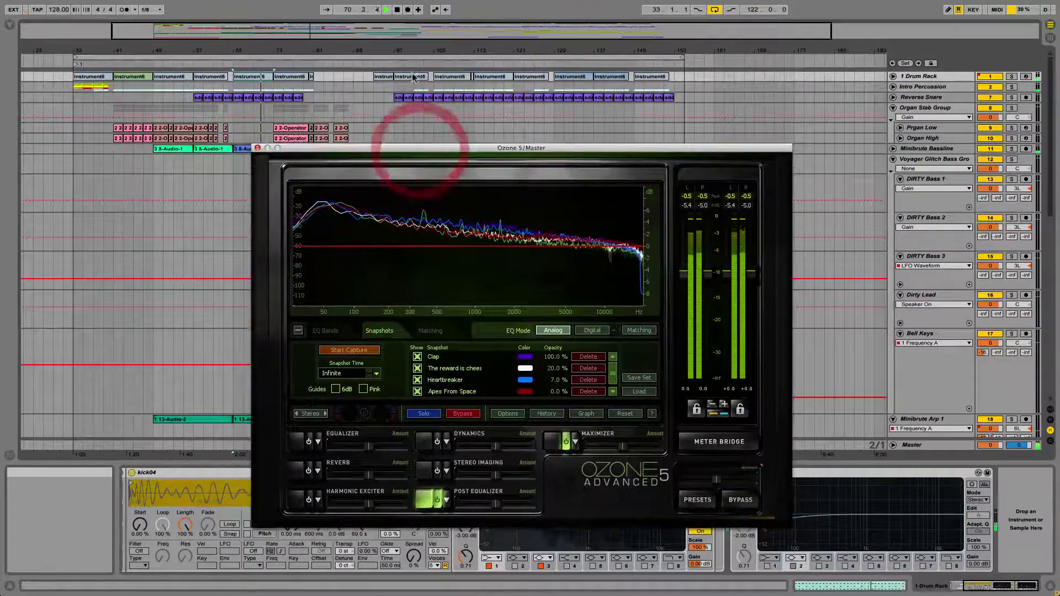
click(414, 76)
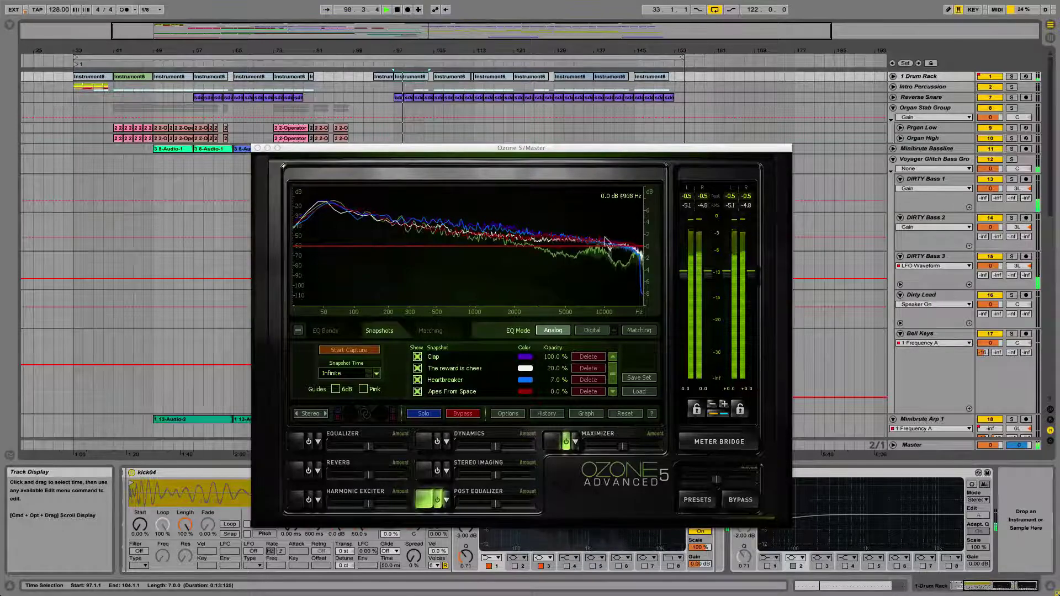
click(569, 78)
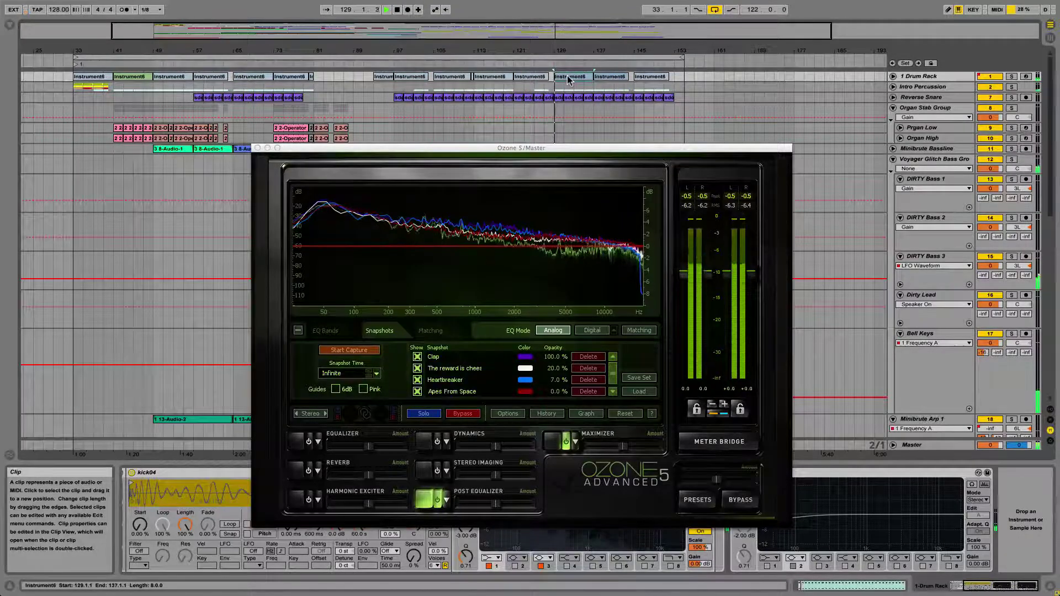
drag(609, 147, 712, 89)
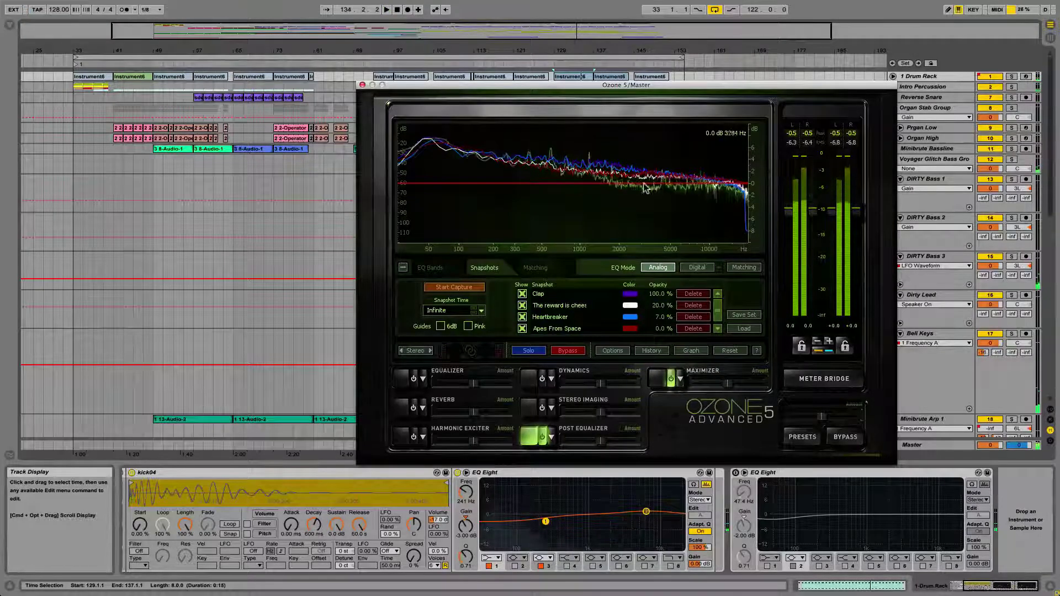
click(362, 85)
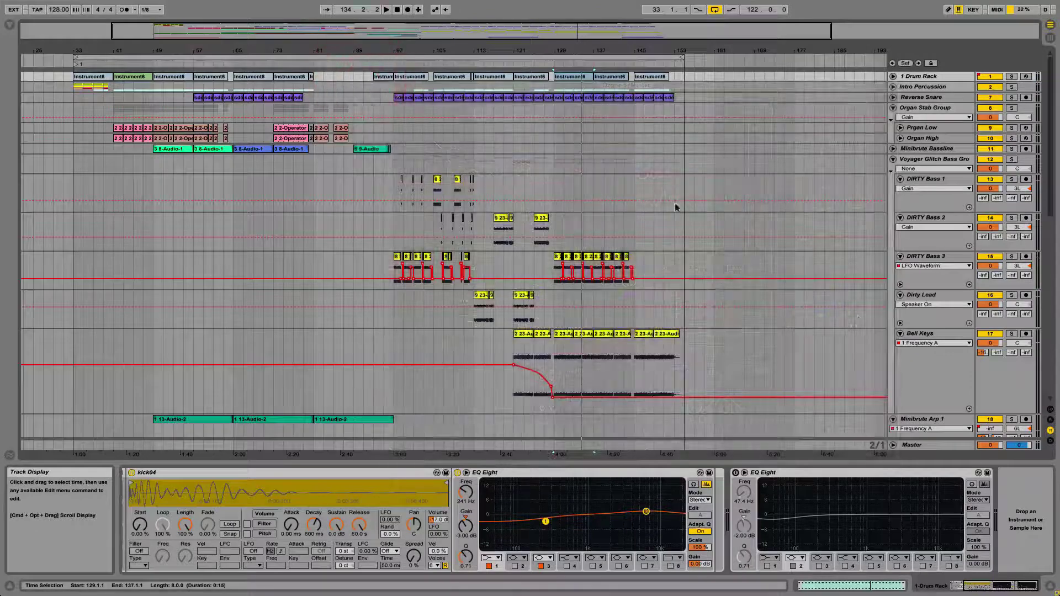
Step: Raise band 4 of the Bell Keys track's EQ Eight to about 4.6 dB at 1.80 kHz and play from bar 129
scroll(662, 210, down, 1)
click(933, 324)
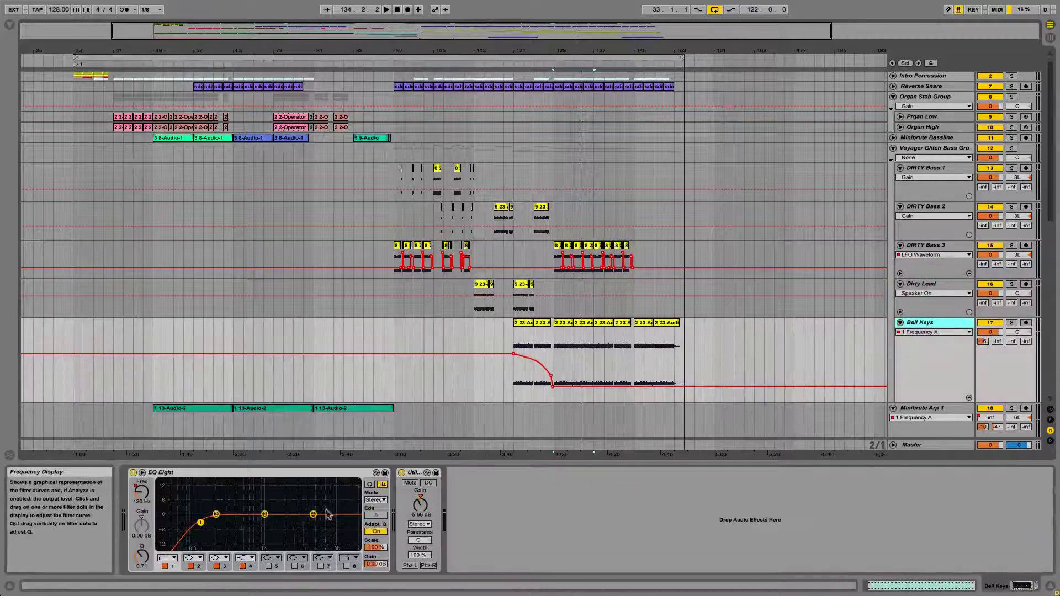
drag(313, 514, 282, 504)
key(space)
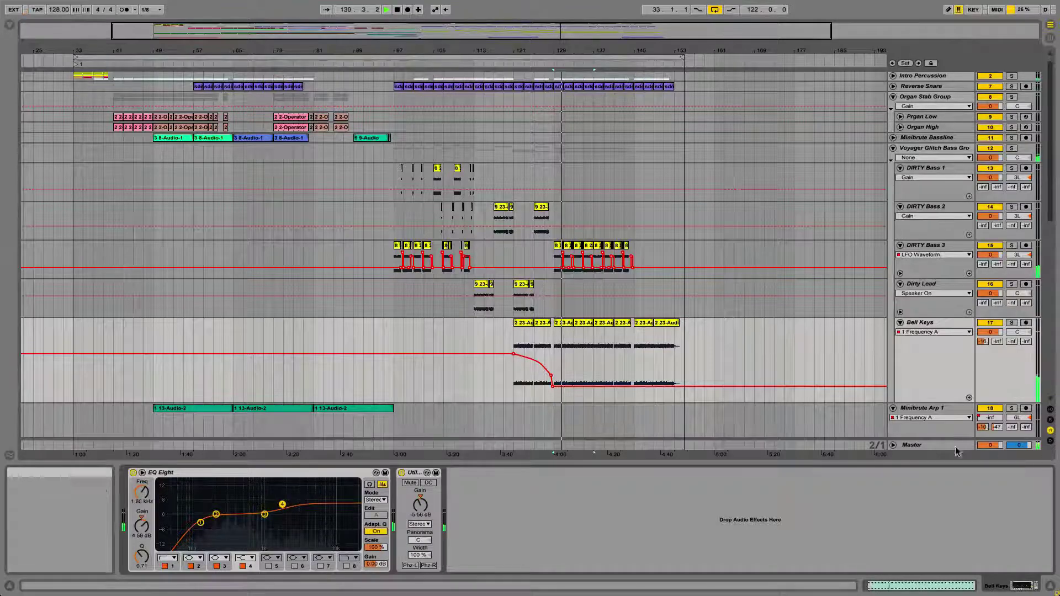
Step: Reopen the last Ozone 5 on the Master track and check the bar 129 section's spectrum against the reference snapshots
click(908, 446)
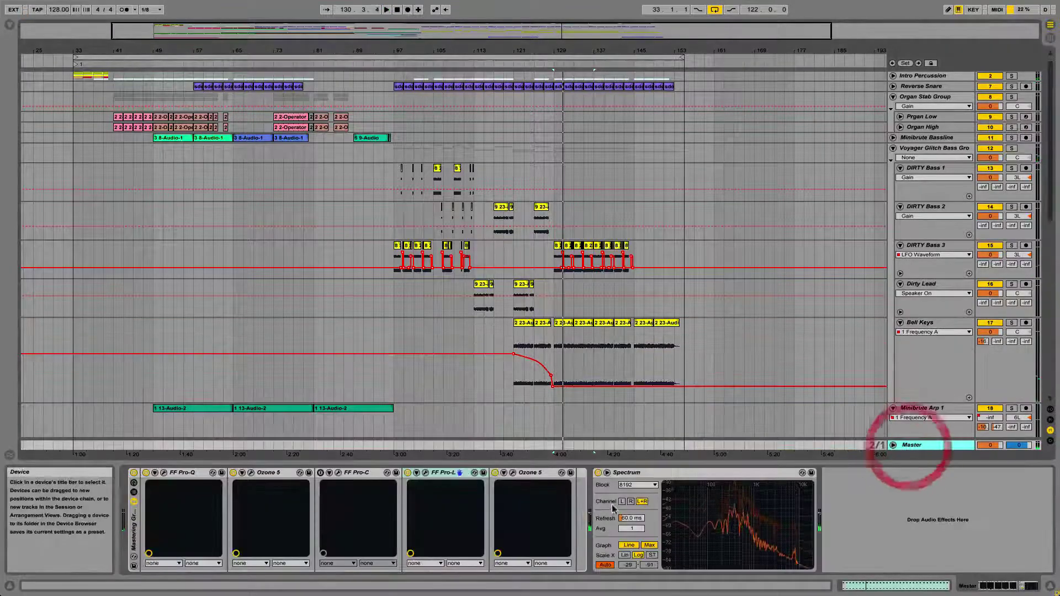
click(513, 473)
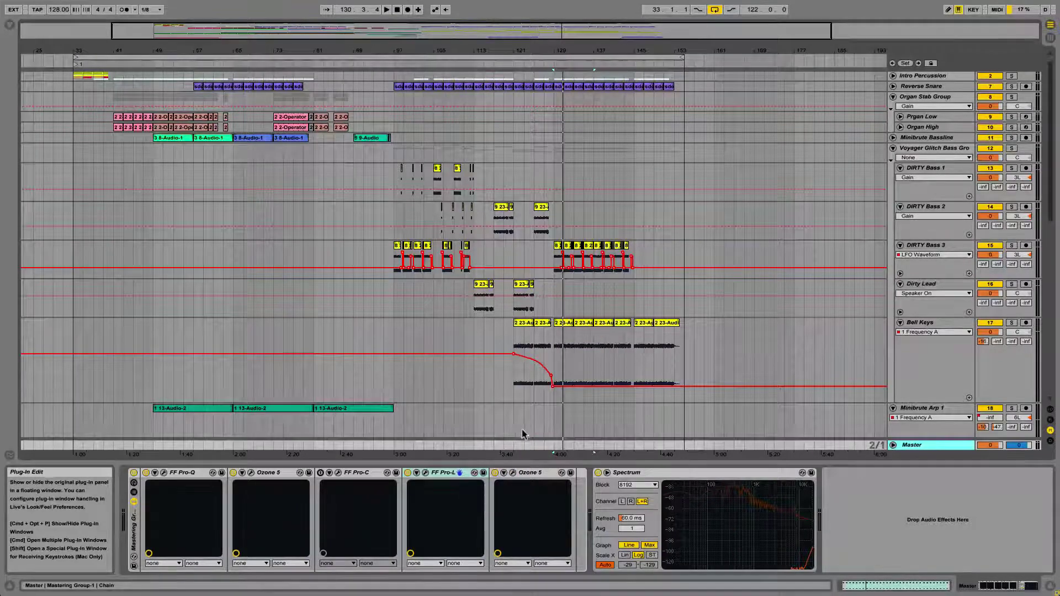
key(space)
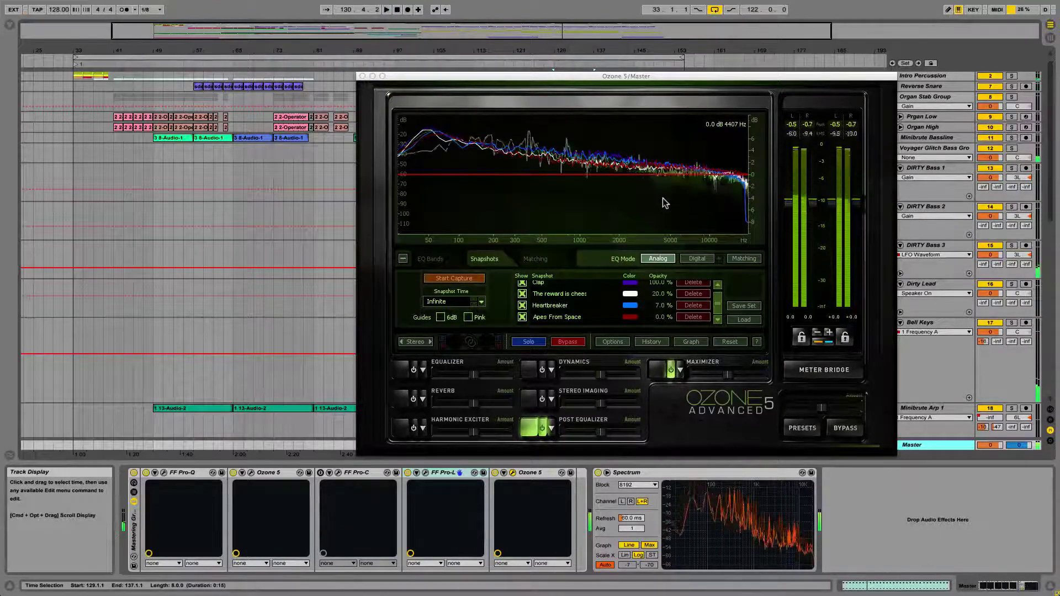
key(space)
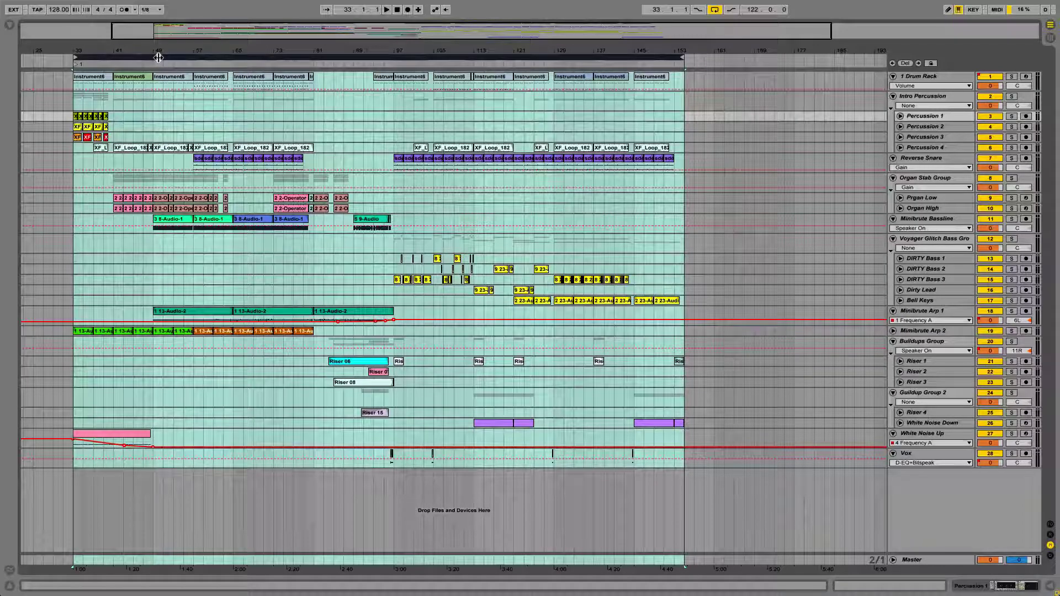
Step: Play the whole arrangement from bar 33 and extend the loop end to bar 159, making the loop 126 bars long
key(space)
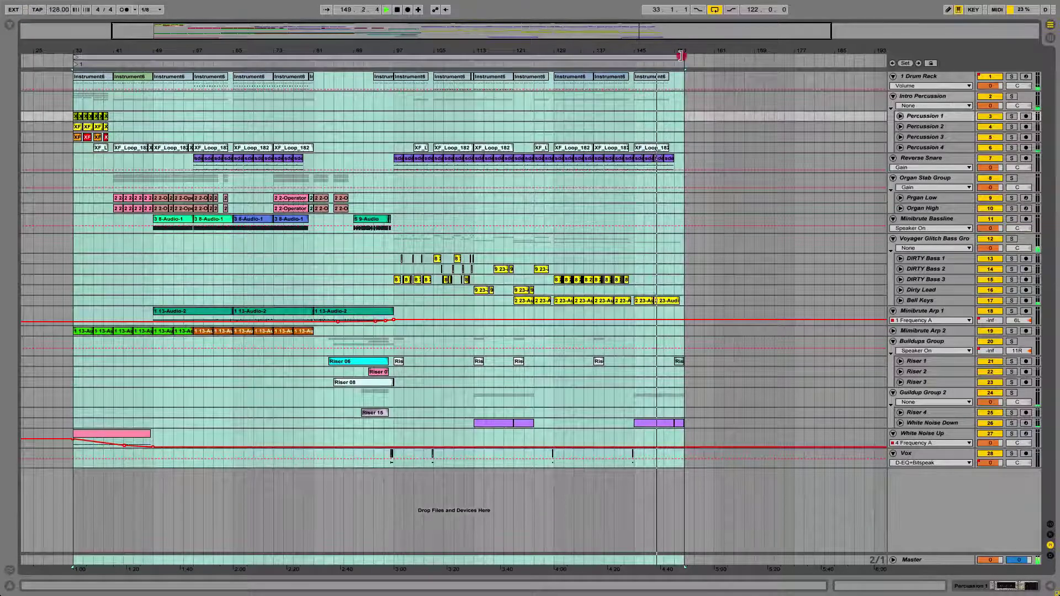
drag(684, 57, 702, 57)
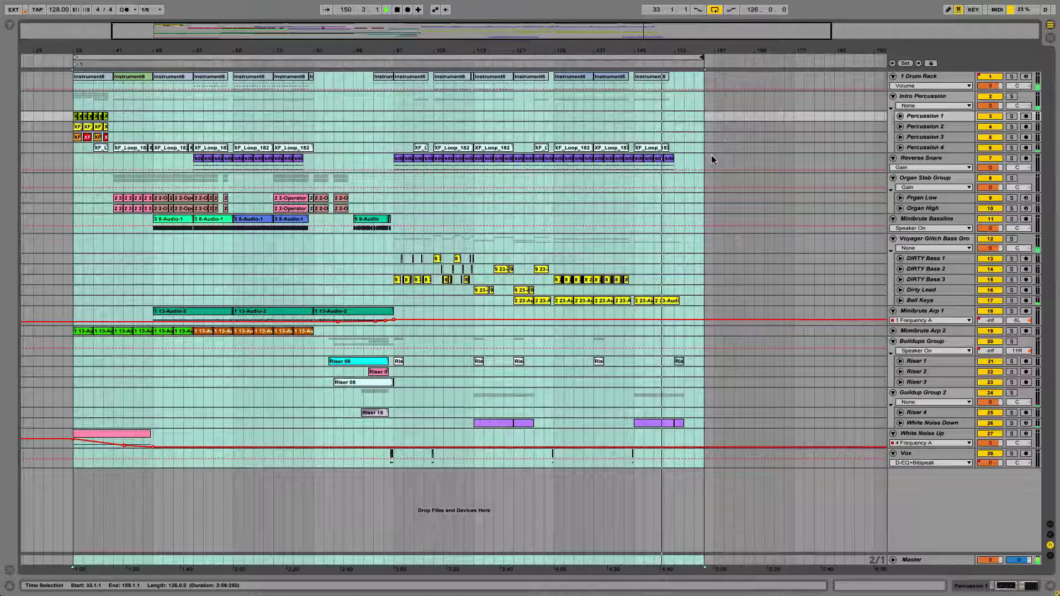